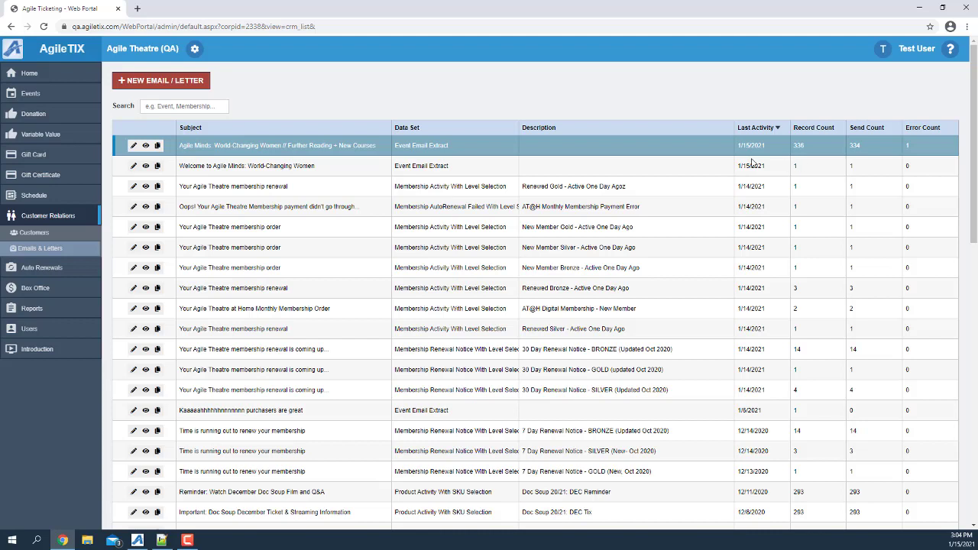
Step: Search for the World-Changing Women email, check its send activity, open it, then return to the list
{"action": "left_click", "coordinate": [181, 106]}
{"action": "type", "text": "world"}
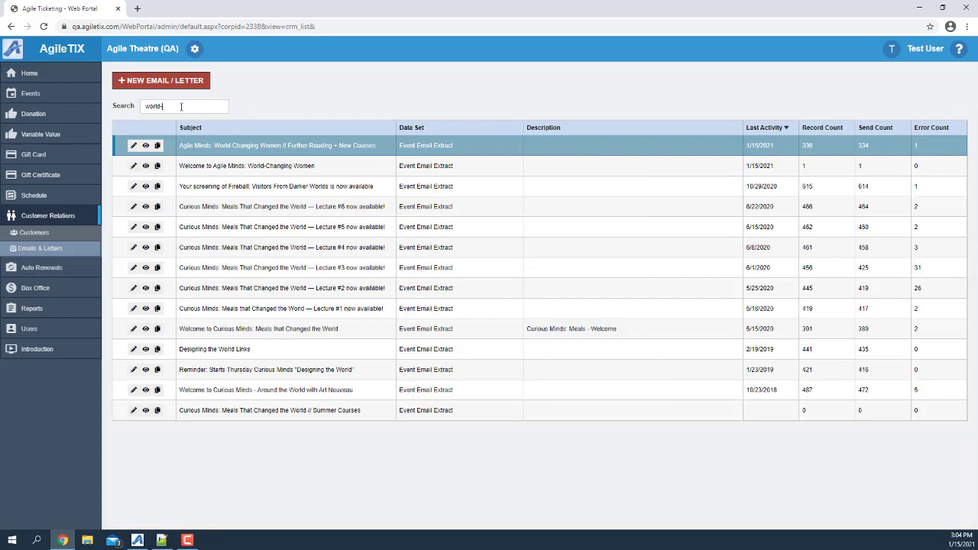
{"action": "type", "text": "-chang"}
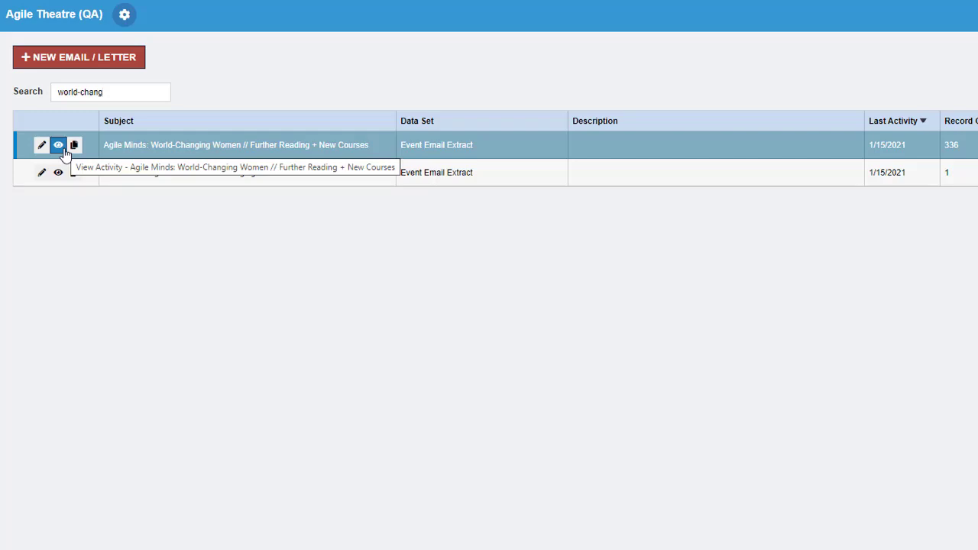
{"action": "left_click", "coordinate": [65, 152]}
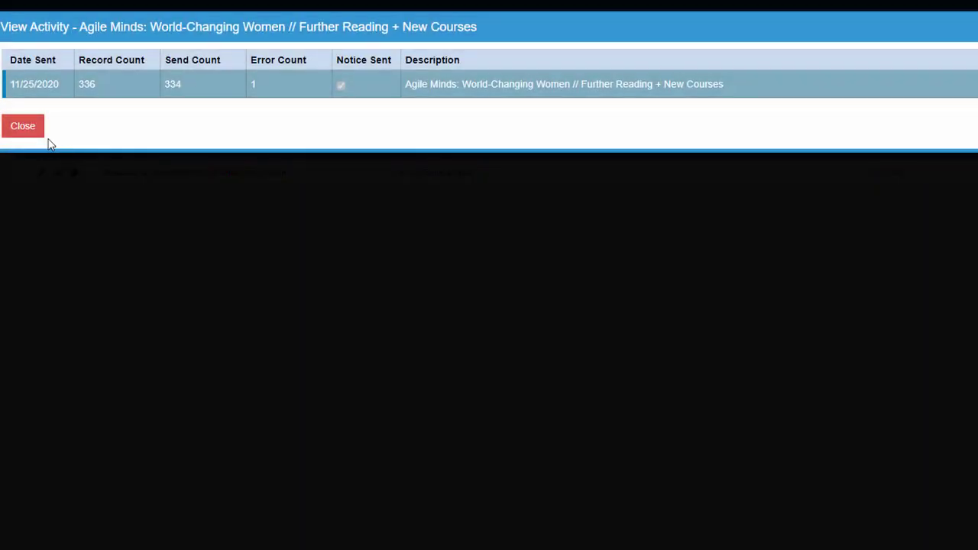
{"action": "left_click", "coordinate": [31, 131]}
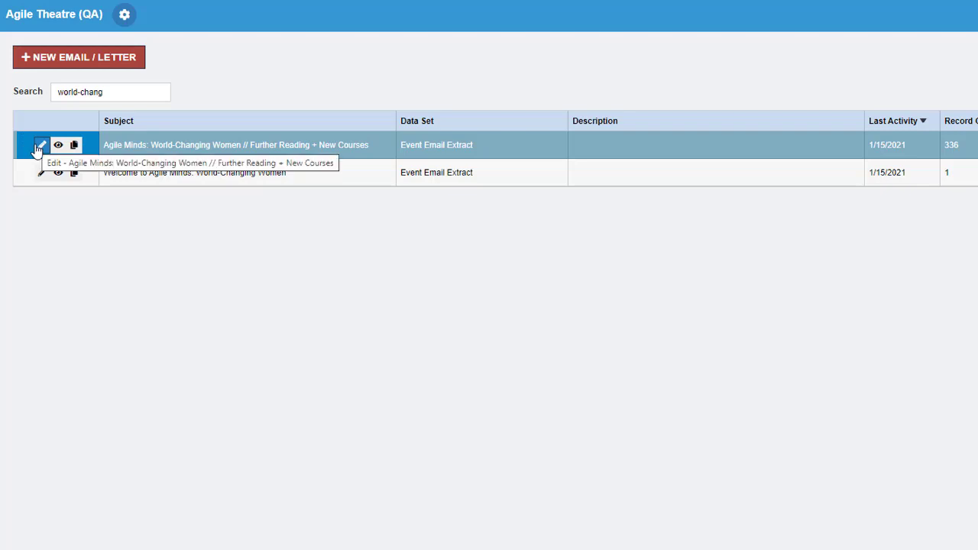
{"action": "left_click", "coordinate": [38, 146]}
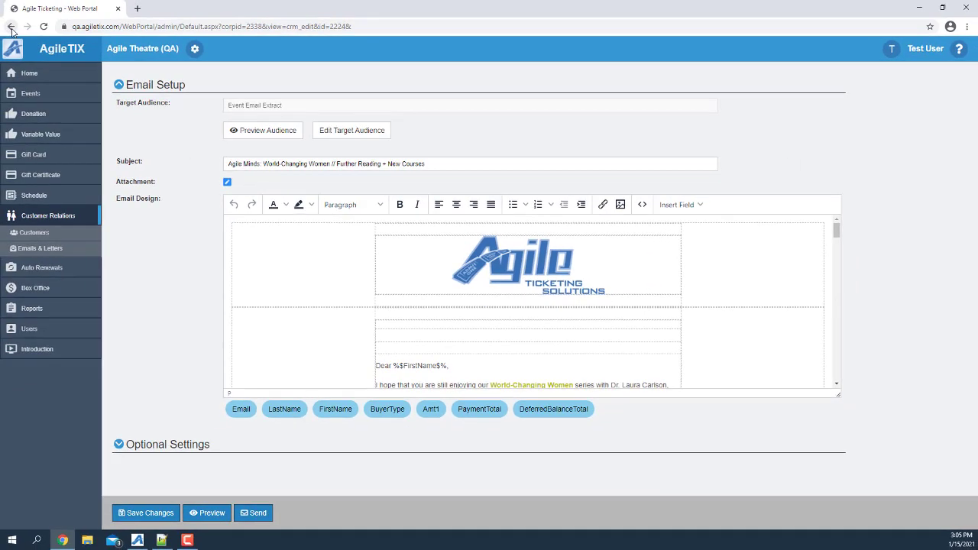
{"action": "left_click", "coordinate": [11, 26]}
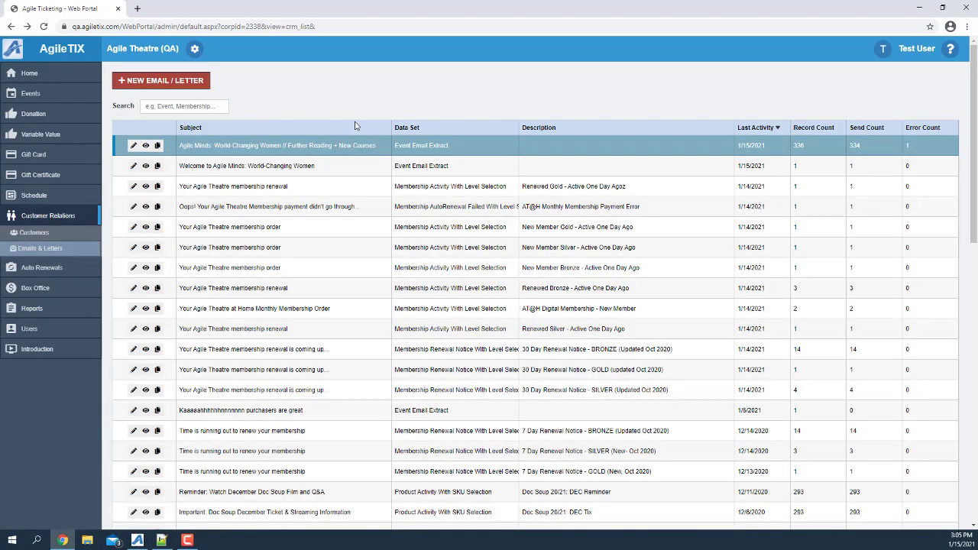
Step: Create a new email with the Event Email Extract data set, targeting the 18:30 ABC Soup: January 2021 showing
{"action": "left_click", "coordinate": [162, 84]}
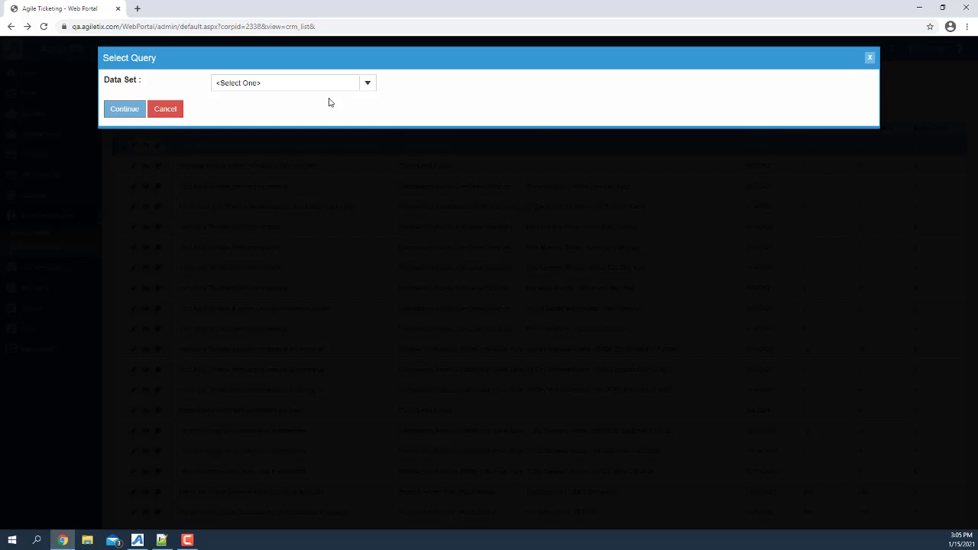
{"action": "left_click", "coordinate": [366, 85]}
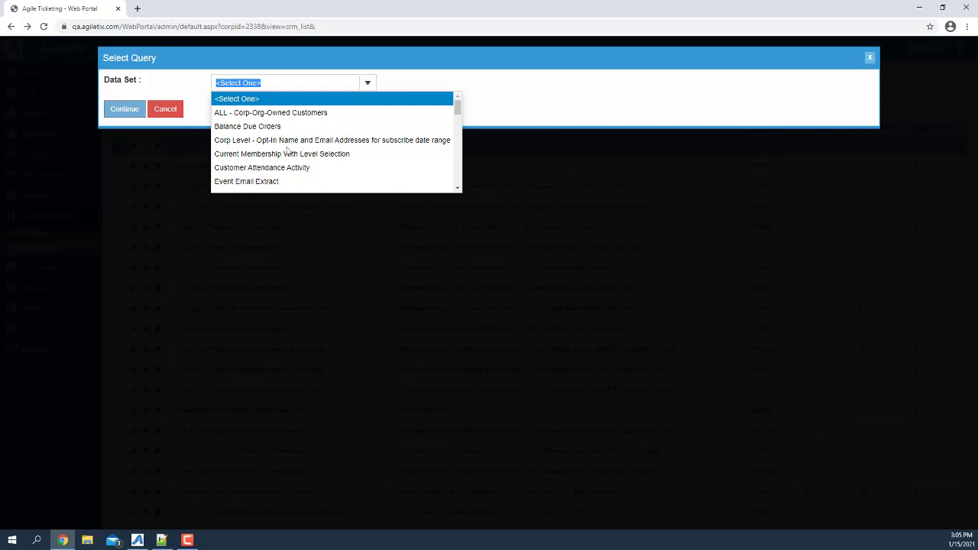
{"action": "left_click", "coordinate": [261, 182]}
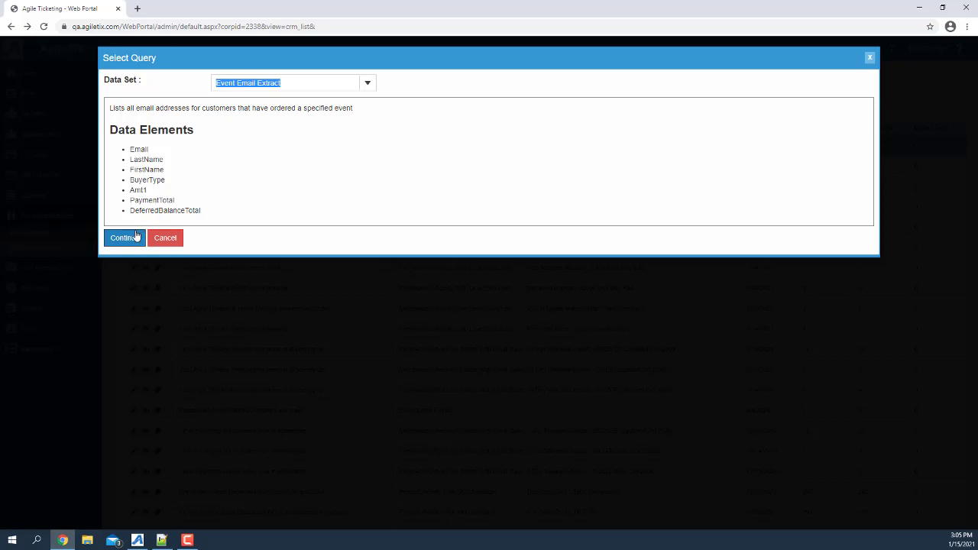
{"action": "left_click", "coordinate": [133, 239]}
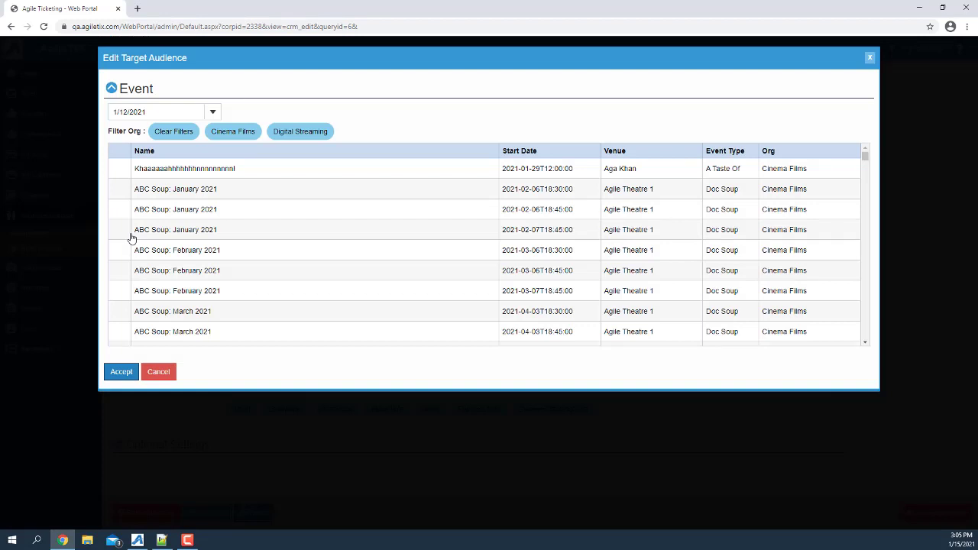
{"action": "left_click", "coordinate": [163, 191]}
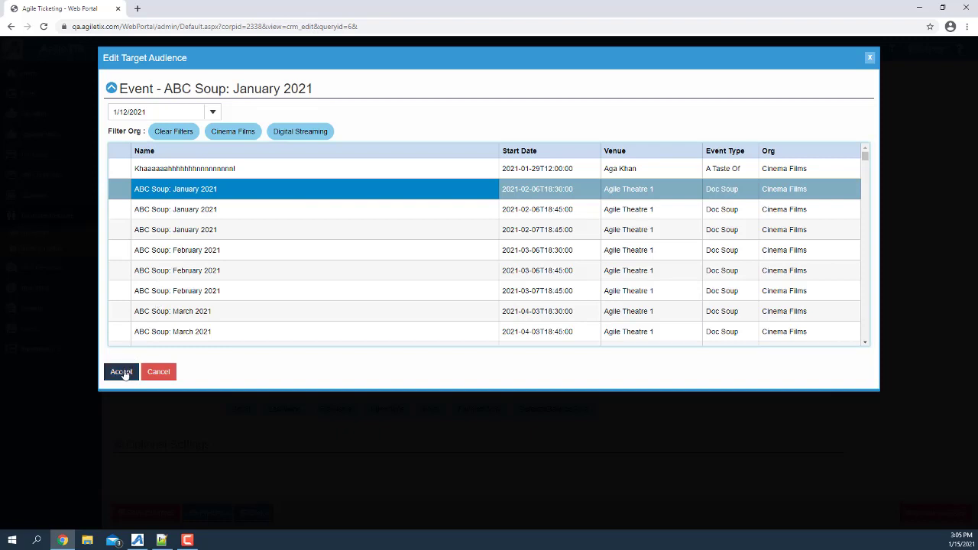
{"action": "left_click", "coordinate": [122, 372]}
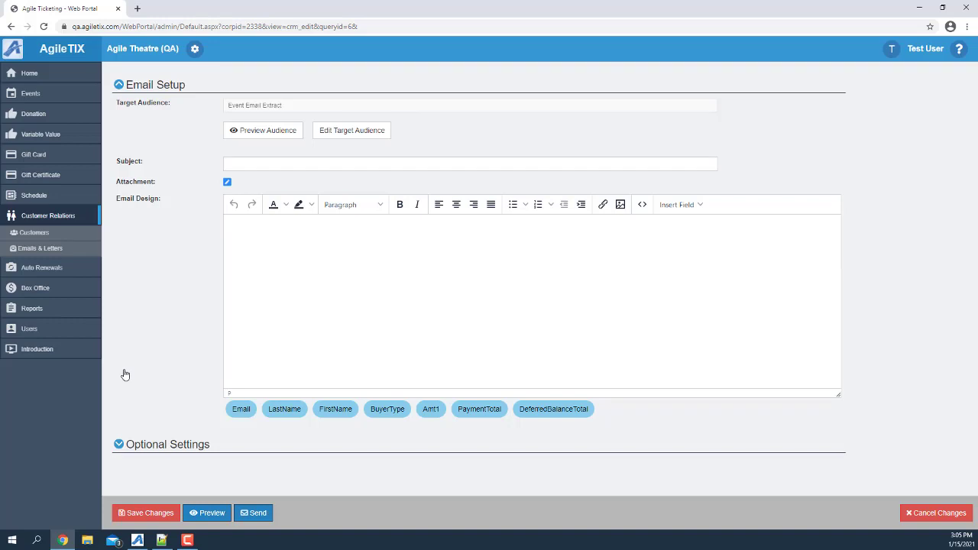
Step: Preview the new email's recipient list, scroll through it, and close the preview
{"action": "left_click", "coordinate": [274, 134]}
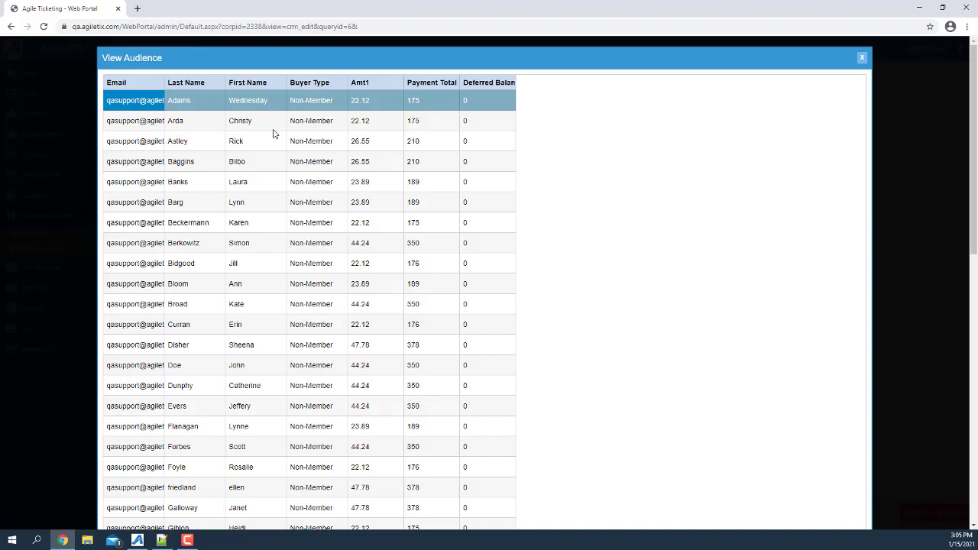
{"action": "scroll", "coordinate": [273, 134], "scroll_direction": "down", "scroll_amount": 5}
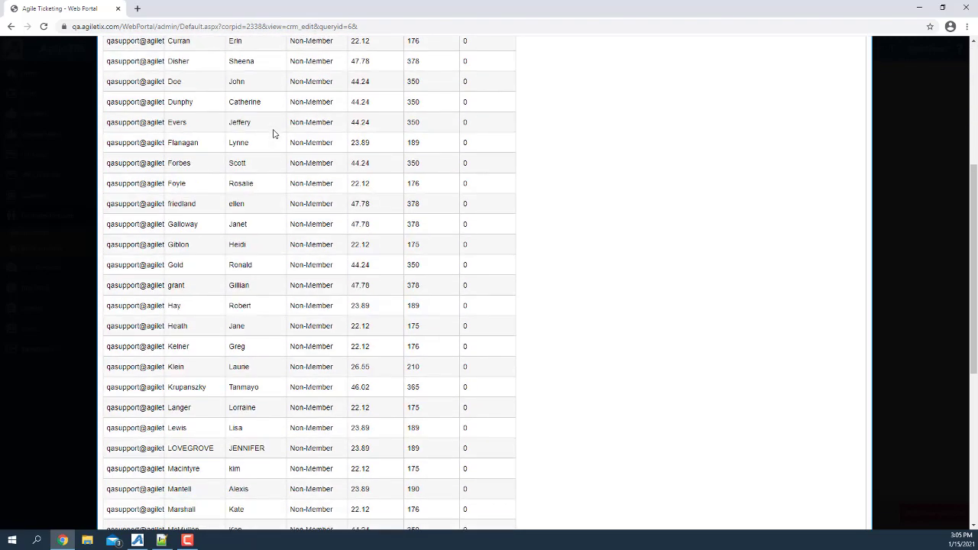
{"action": "scroll", "coordinate": [273, 134], "scroll_direction": "down", "scroll_amount": 3}
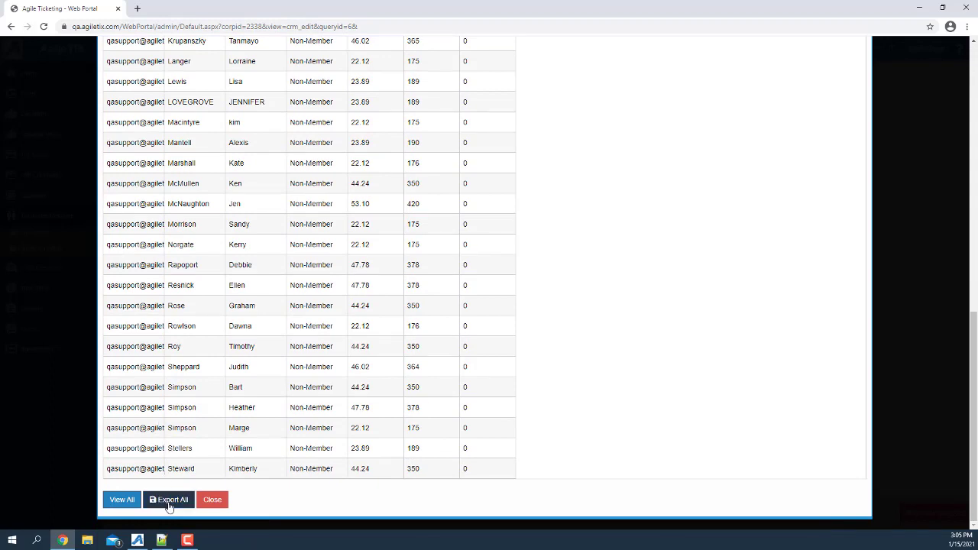
{"action": "left_click", "coordinate": [212, 501]}
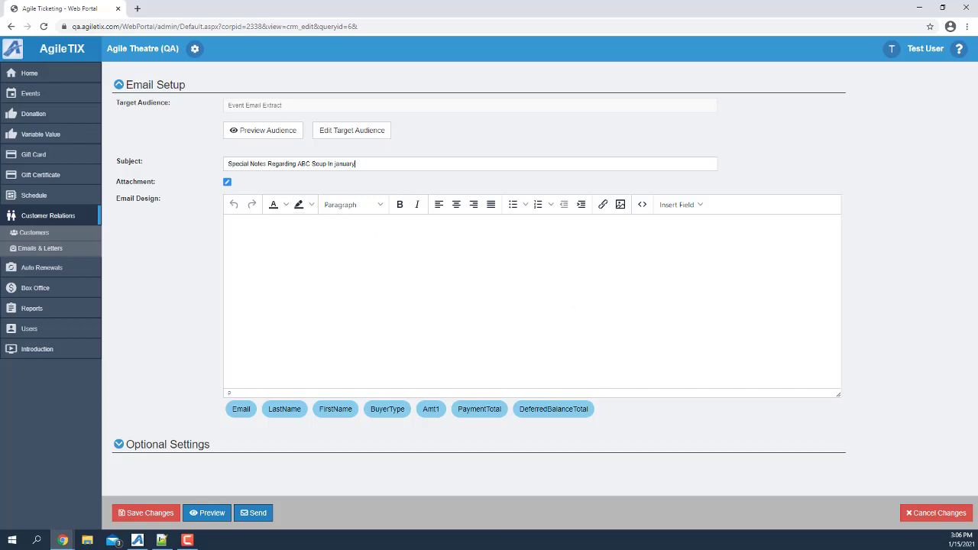
Step: Paste the newsletter into the body and replace the greeting's name fields with FirstName and LastName merge fields
{"action": "left_click", "coordinate": [366, 277]}
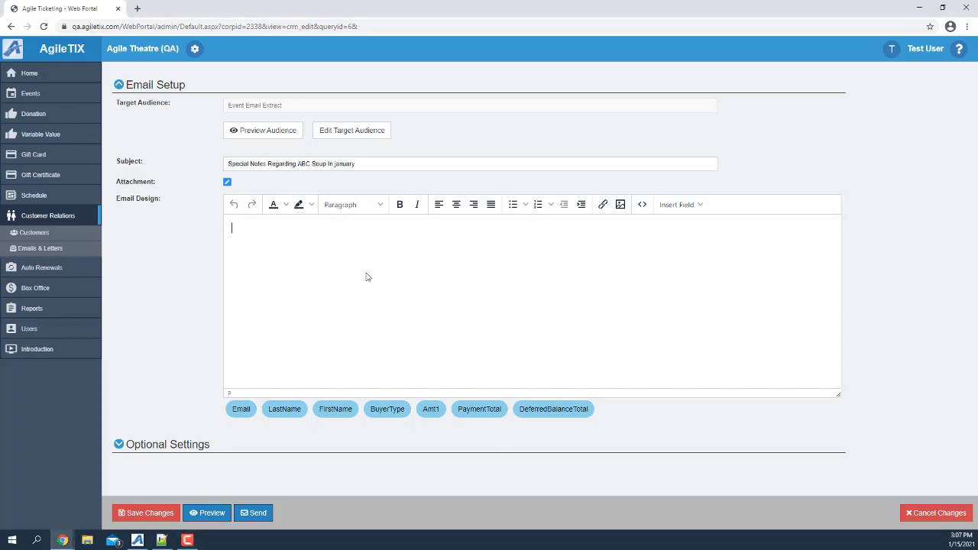
{"action": "key", "text": "ctrl+v"}
{"action": "scroll", "coordinate": [692, 252], "scroll_direction": "up", "scroll_amount": 4}
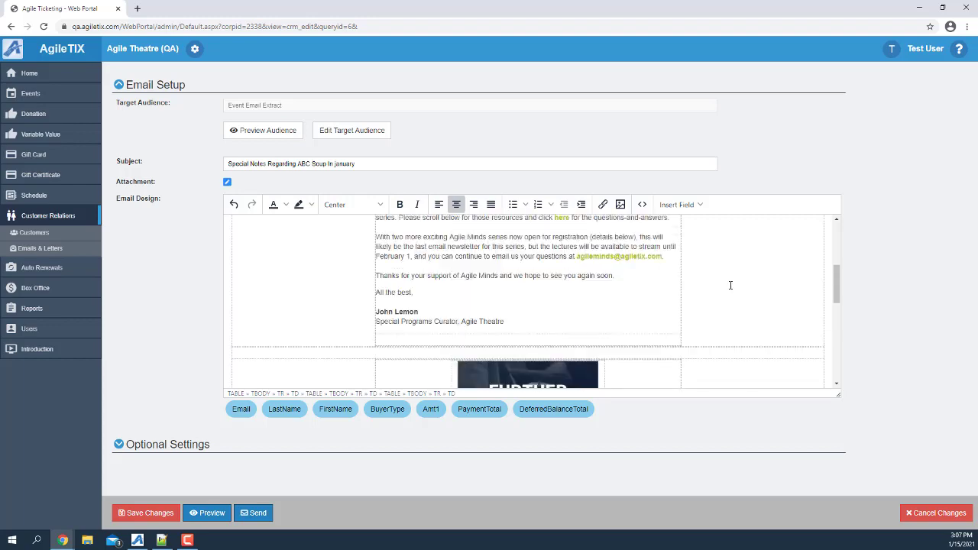
{"action": "scroll", "coordinate": [730, 285], "scroll_direction": "up", "scroll_amount": 5}
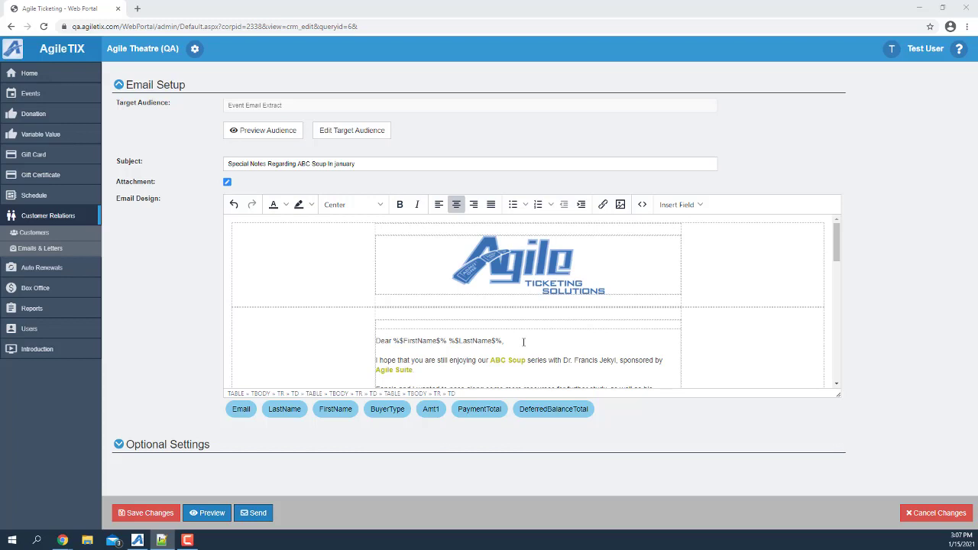
{"action": "left_click_drag", "start_coordinate": [500, 339], "coordinate": [394, 340]}
{"action": "key", "text": "BackSpace"}
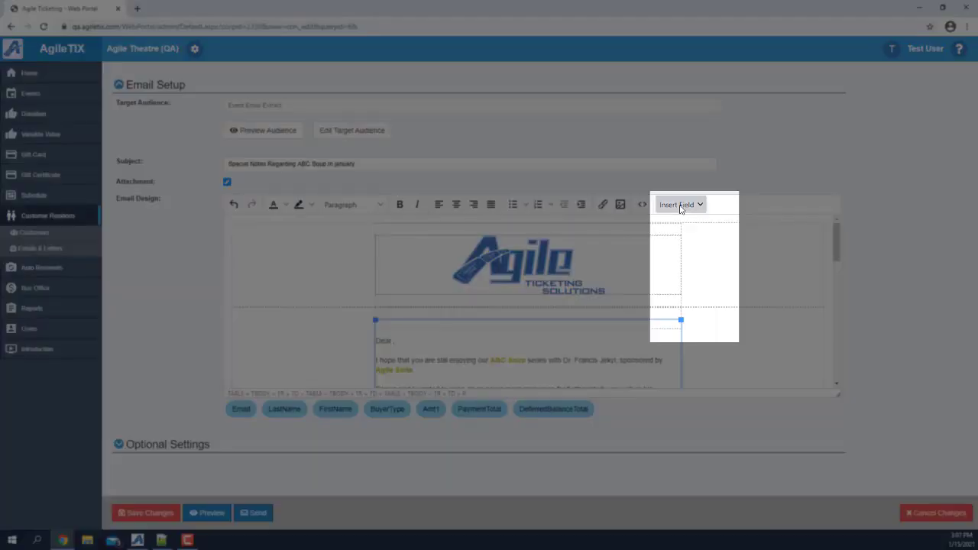
{"action": "left_click", "coordinate": [679, 205]}
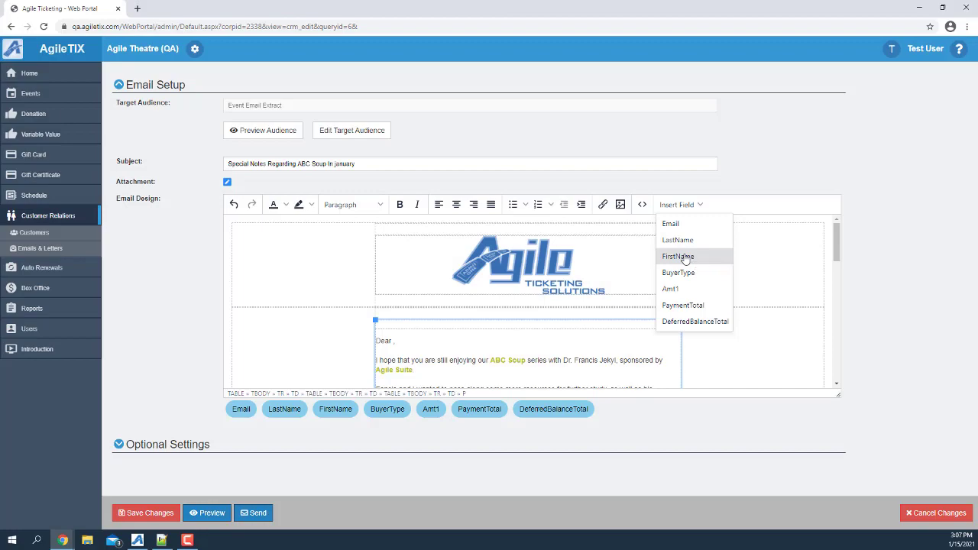
{"action": "left_click", "coordinate": [685, 256]}
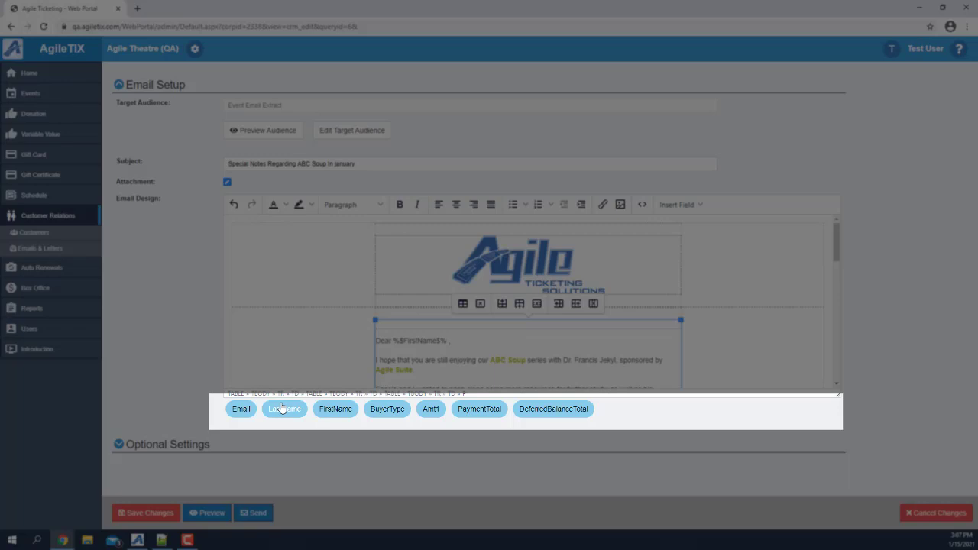
{"action": "left_click", "coordinate": [281, 408]}
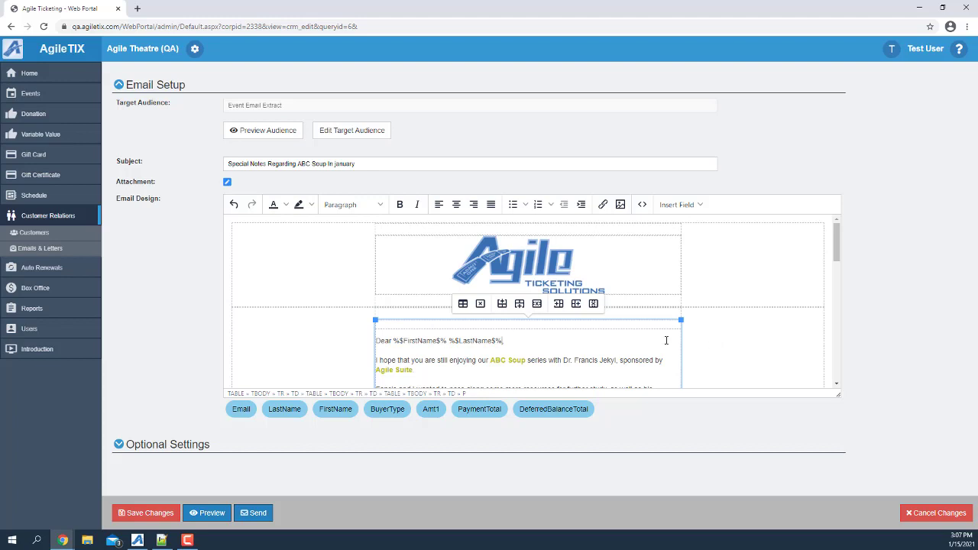
Step: Expand Optional Settings and put focus in the email's Description field
{"action": "scroll", "coordinate": [611, 339], "scroll_direction": "down", "scroll_amount": 1}
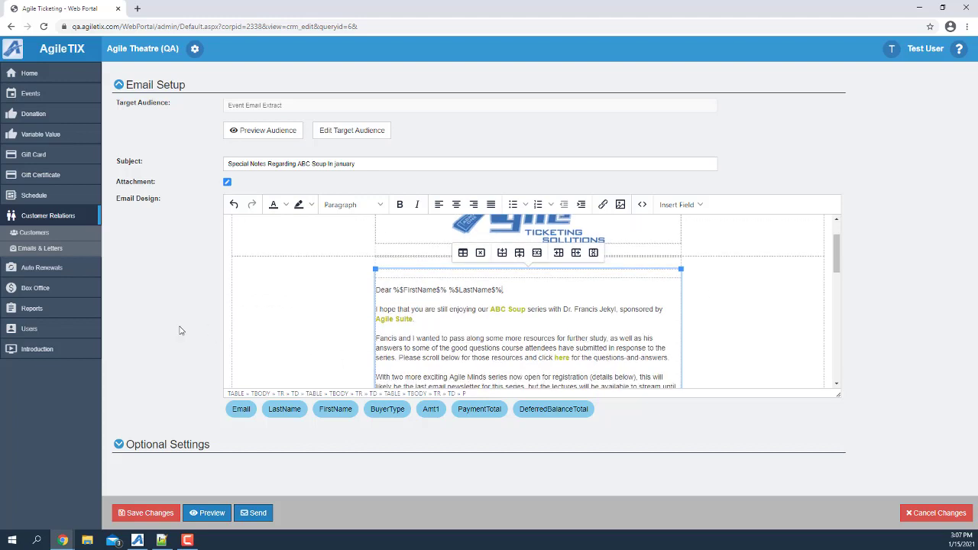
{"action": "left_click", "coordinate": [142, 442]}
{"action": "scroll", "coordinate": [254, 412], "scroll_direction": "down", "scroll_amount": 1}
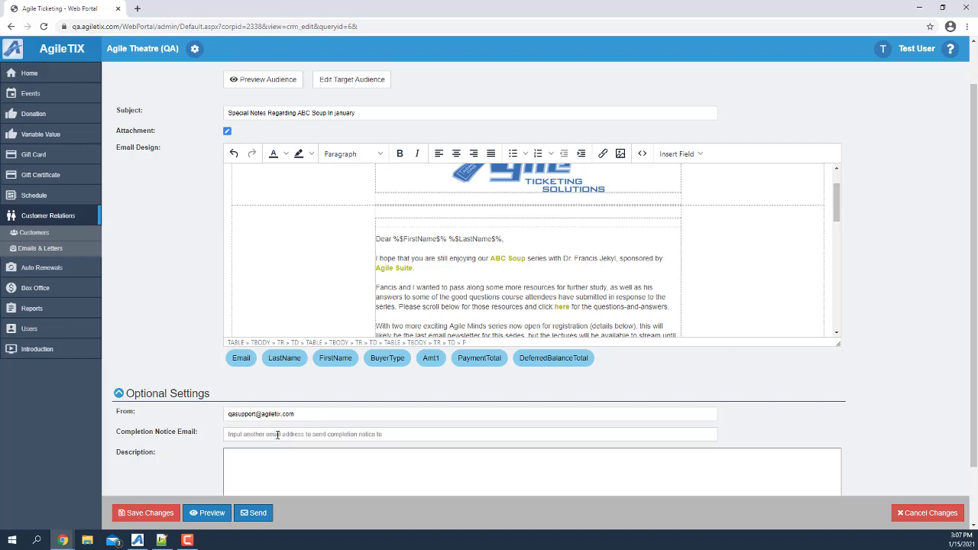
{"action": "scroll", "coordinate": [202, 430], "scroll_direction": "down", "scroll_amount": 2}
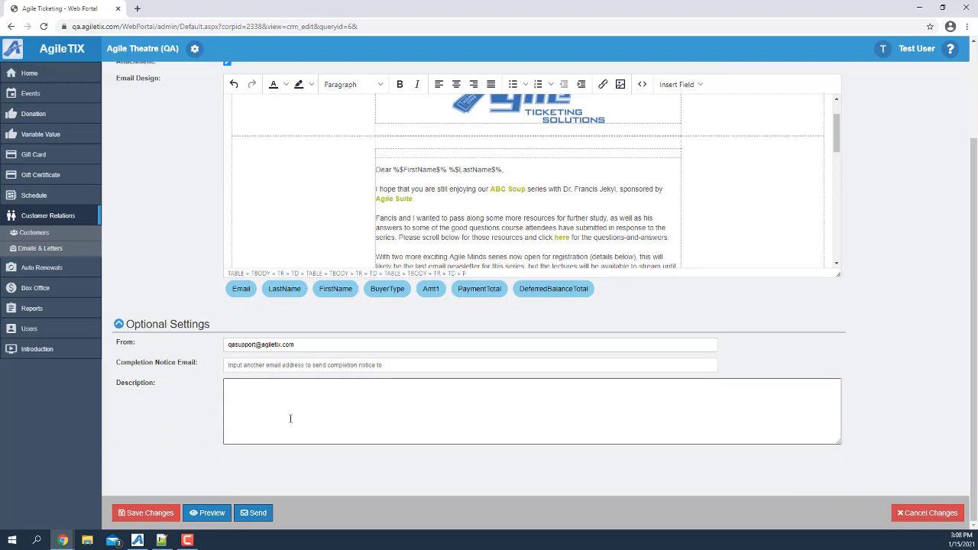
{"action": "left_click", "coordinate": [510, 418]}
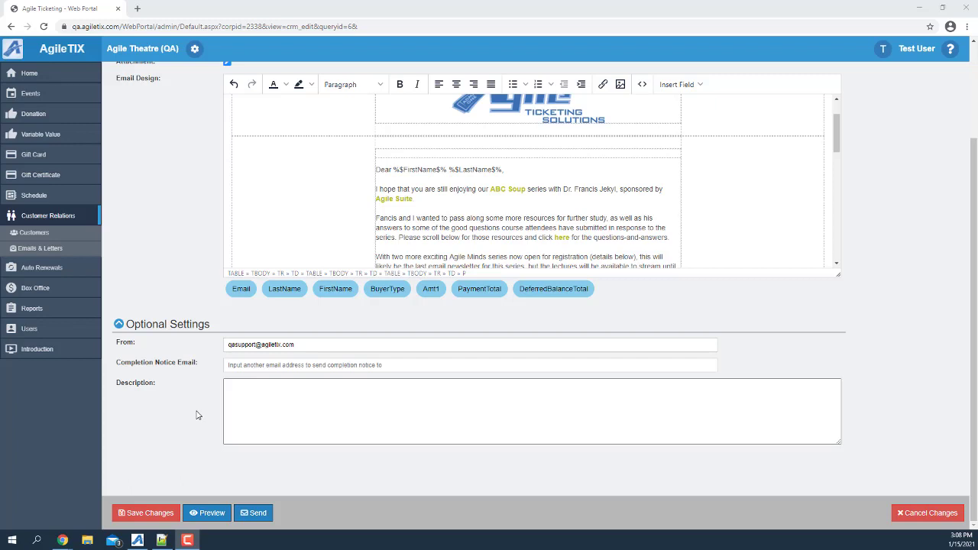
Step: Preview the ABC Soup letter, step forward two recipients and back two, then scroll to the bottom
{"action": "left_click", "coordinate": [204, 517]}
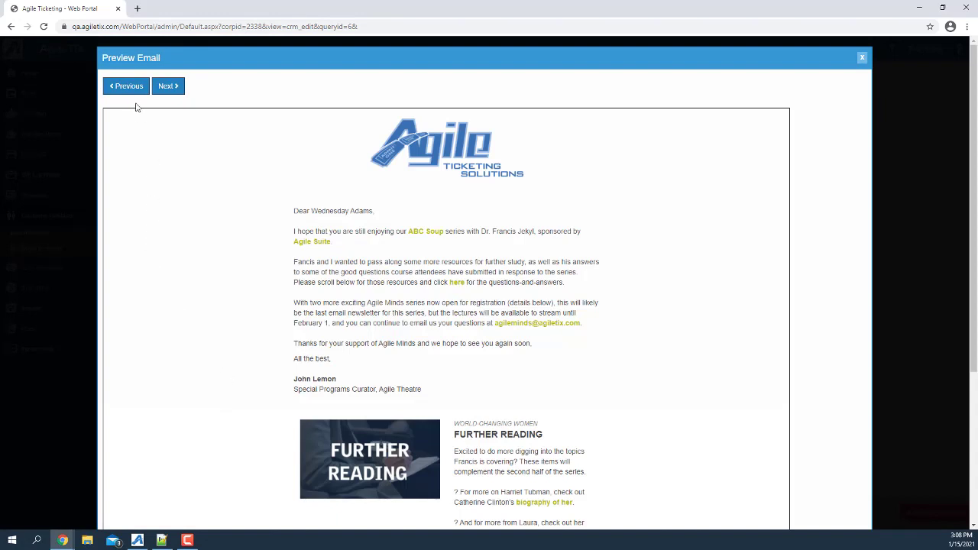
{"action": "left_click", "coordinate": [164, 89]}
{"action": "left_click", "coordinate": [165, 89]}
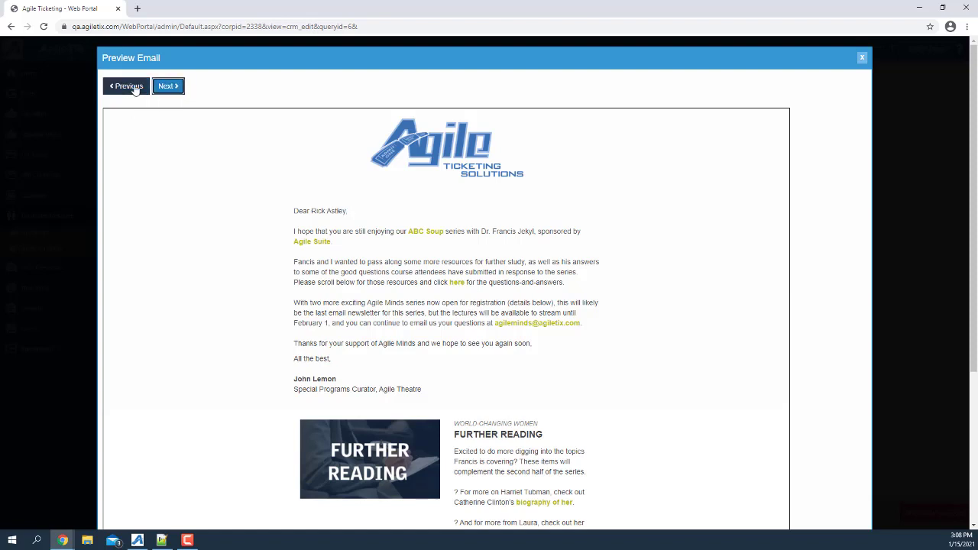
{"action": "left_click", "coordinate": [134, 90]}
{"action": "left_click", "coordinate": [134, 89]}
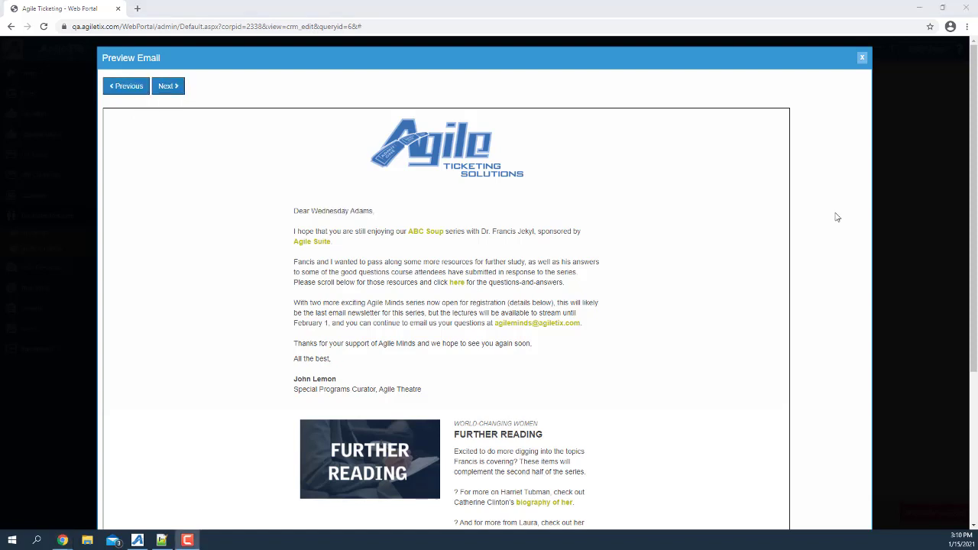
{"action": "scroll", "coordinate": [837, 218], "scroll_direction": "down", "scroll_amount": 3}
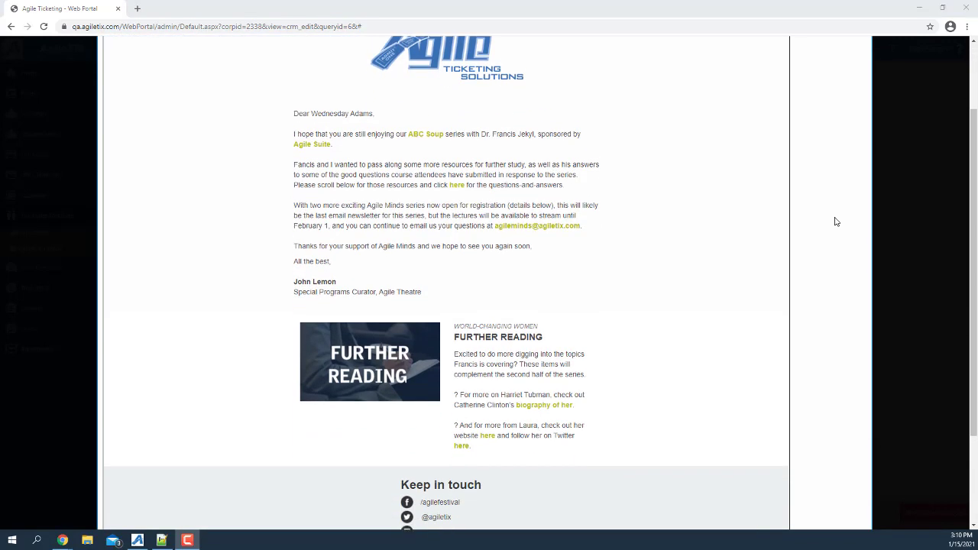
{"action": "scroll", "coordinate": [836, 222], "scroll_direction": "down", "scroll_amount": 1}
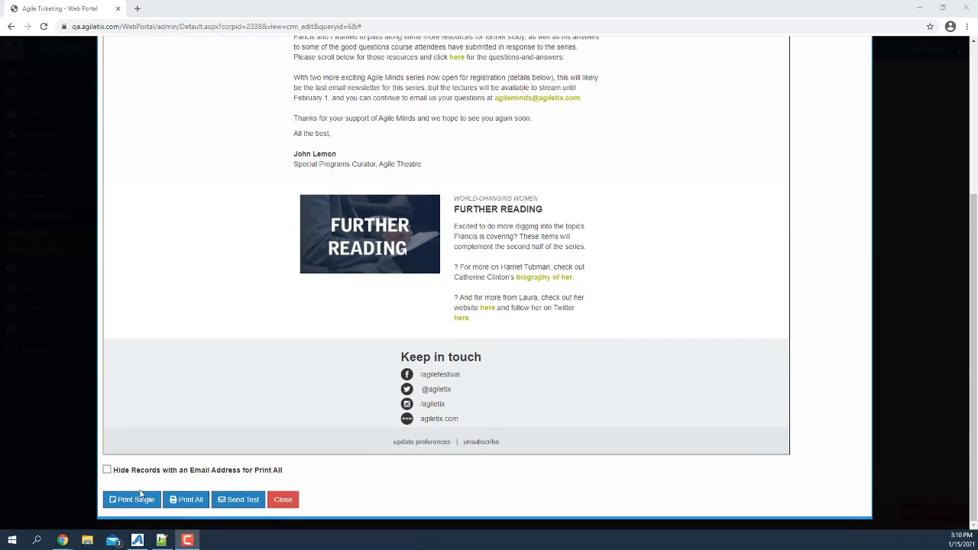
{"action": "left_click", "coordinate": [184, 501]}
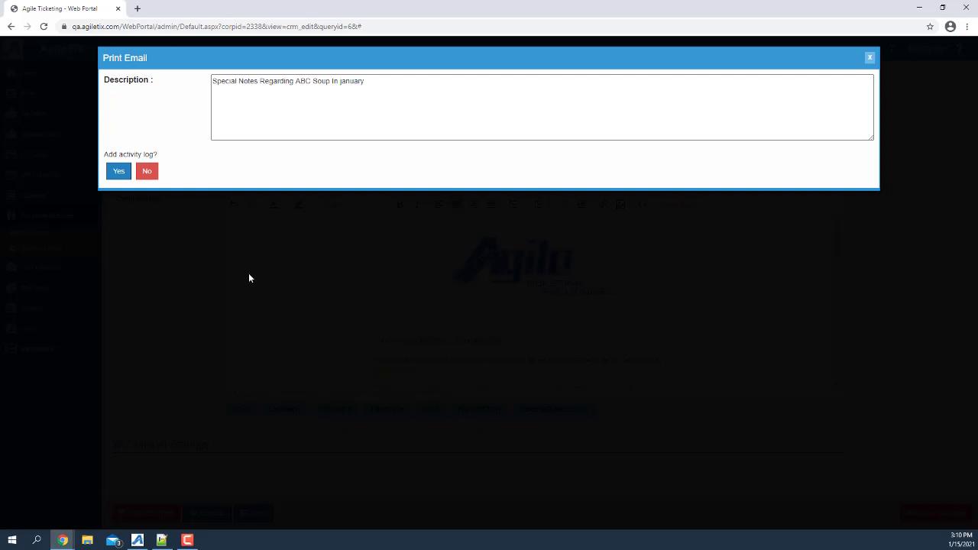
{"action": "left_click", "coordinate": [153, 177]}
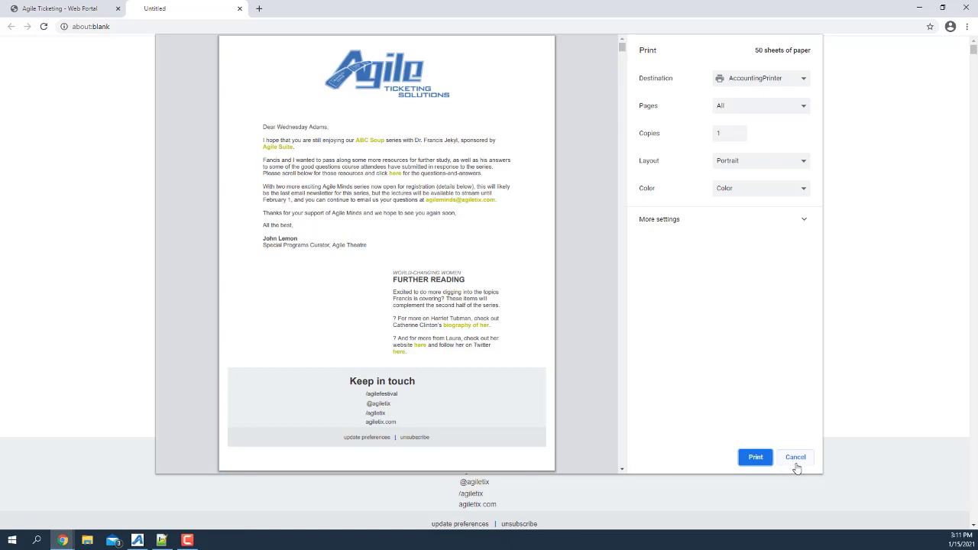
{"action": "left_click", "coordinate": [795, 458]}
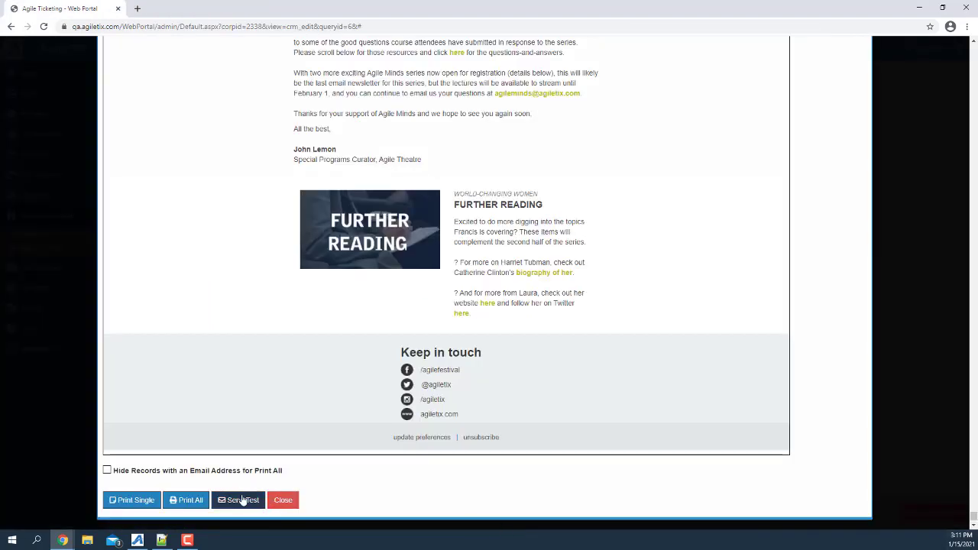
Step: Send a test copy of the letter to a staff email address, then close the preview
{"action": "left_click", "coordinate": [239, 499]}
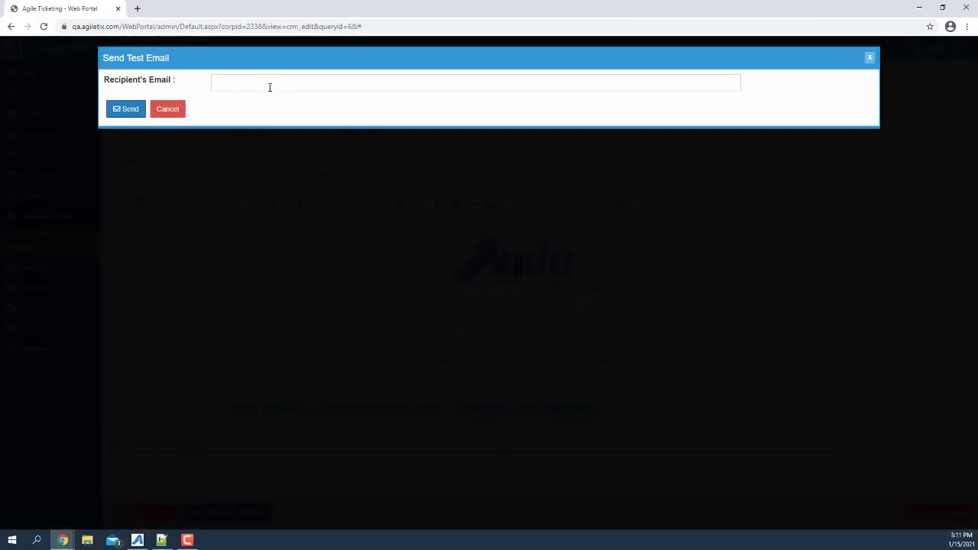
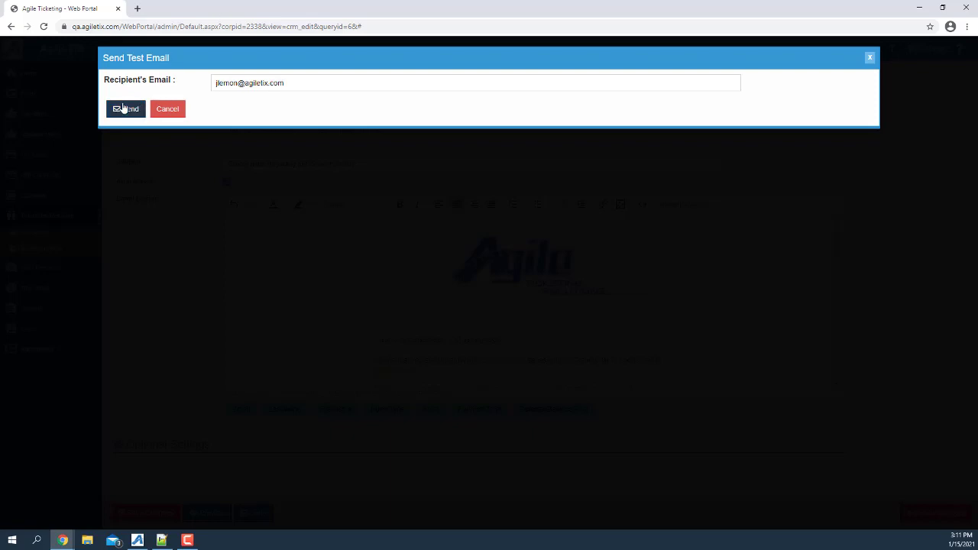
{"action": "left_click", "coordinate": [122, 108]}
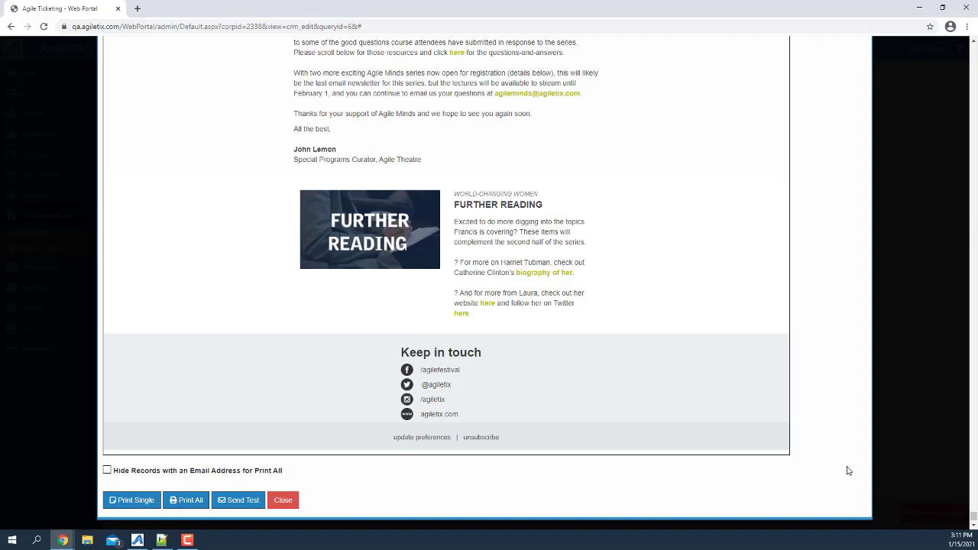
{"action": "left_click", "coordinate": [282, 500]}
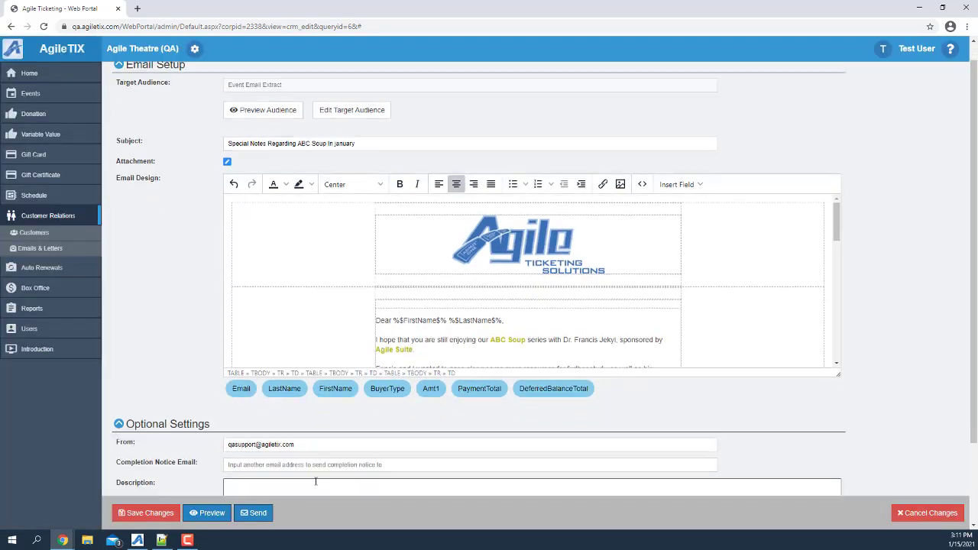
Step: Send the ABC Soup letter to its audience, confirming in the Send Email dialog
{"action": "left_click", "coordinate": [254, 515]}
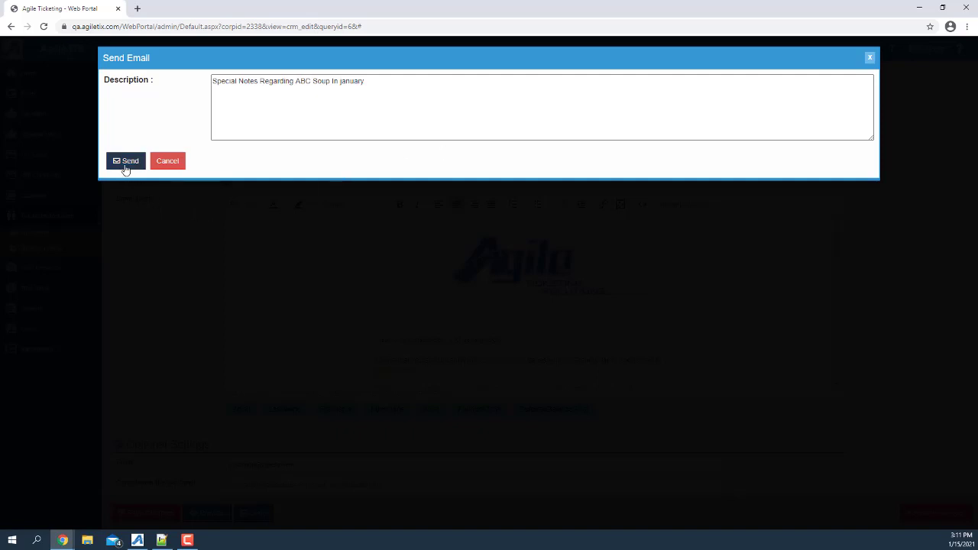
{"action": "left_click", "coordinate": [126, 163]}
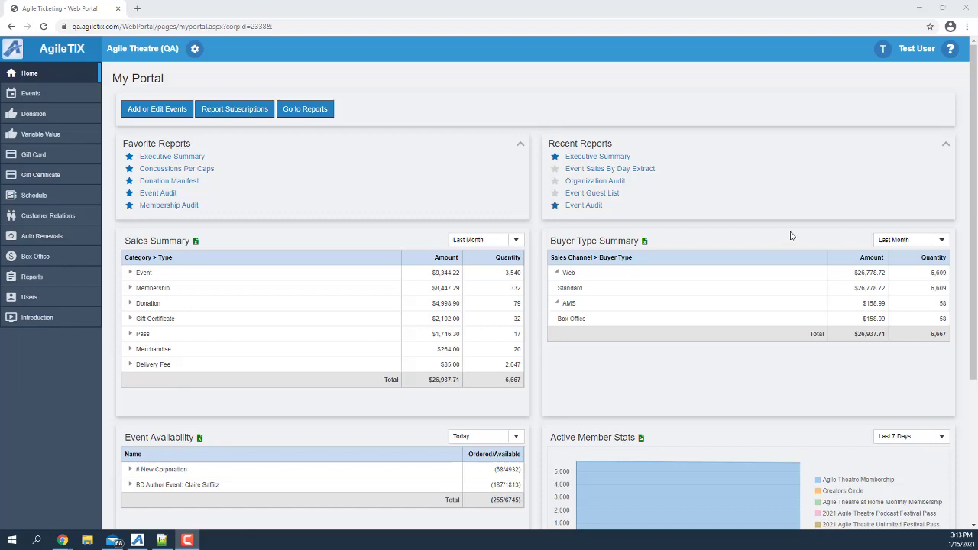
Step: Go to Events > Showings and edit The New Corporation streaming showing
{"action": "left_click", "coordinate": [53, 93]}
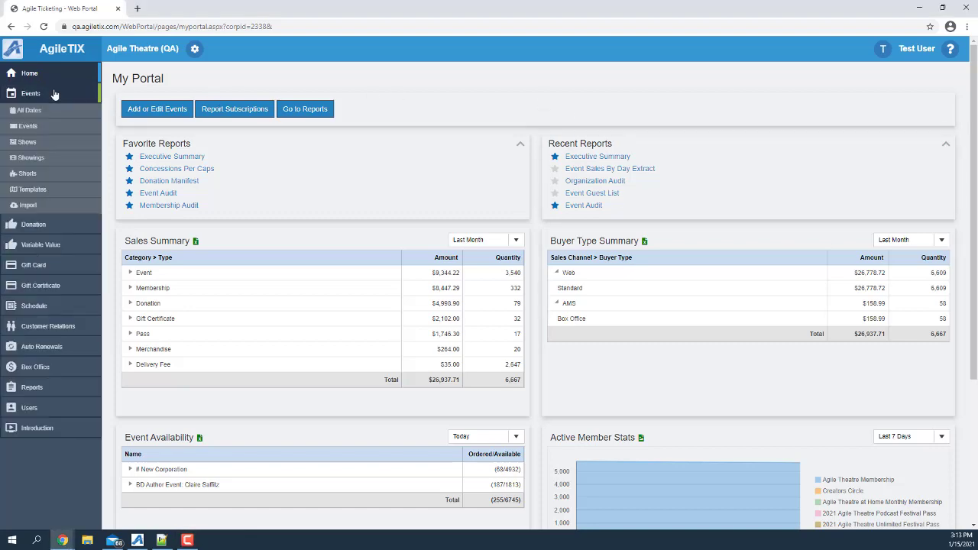
{"action": "left_click", "coordinate": [30, 157]}
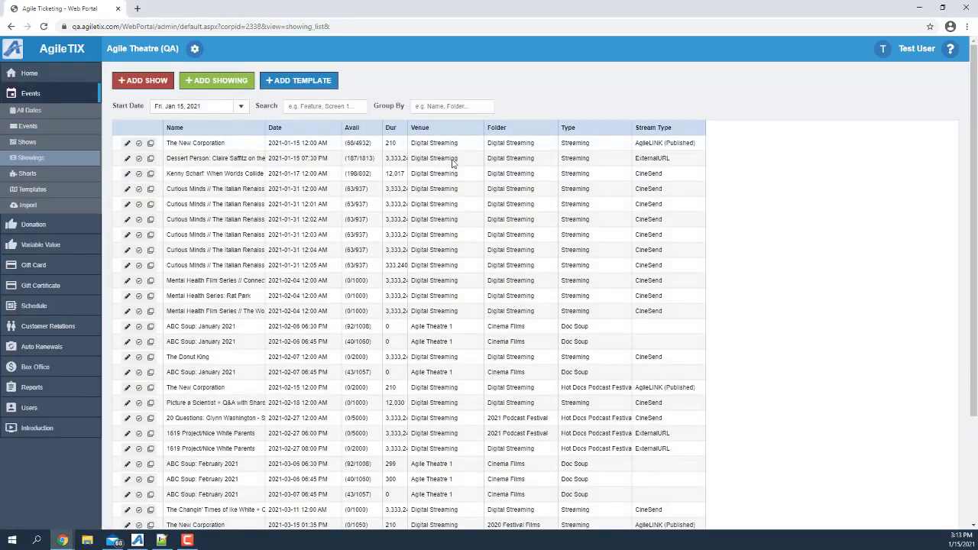
{"action": "left_click", "coordinate": [127, 144]}
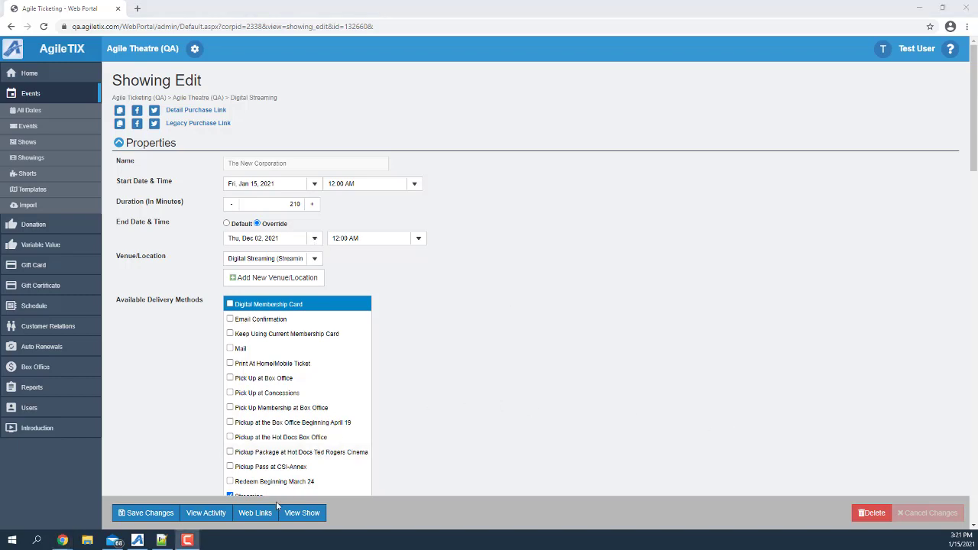
Step: Open The New Corporation's show record and scroll to its Streaming Properties section
{"action": "left_click", "coordinate": [293, 513]}
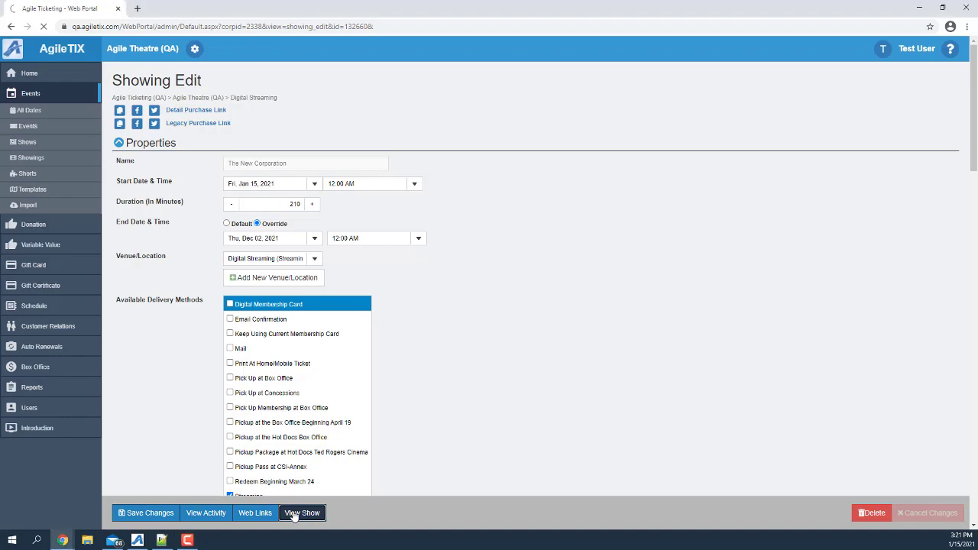
{"action": "scroll", "coordinate": [311, 335], "scroll_direction": "down", "scroll_amount": 2}
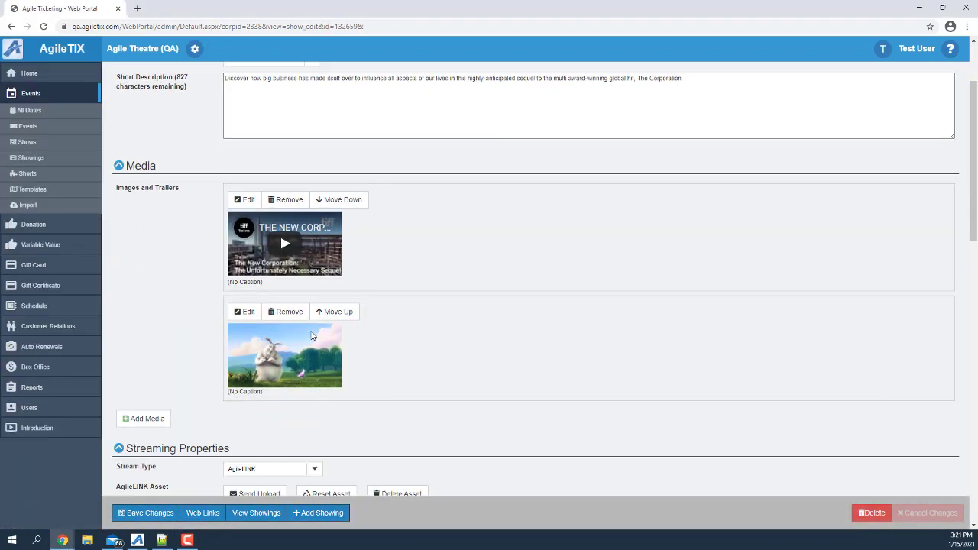
{"action": "scroll", "coordinate": [311, 335], "scroll_direction": "down", "scroll_amount": 4}
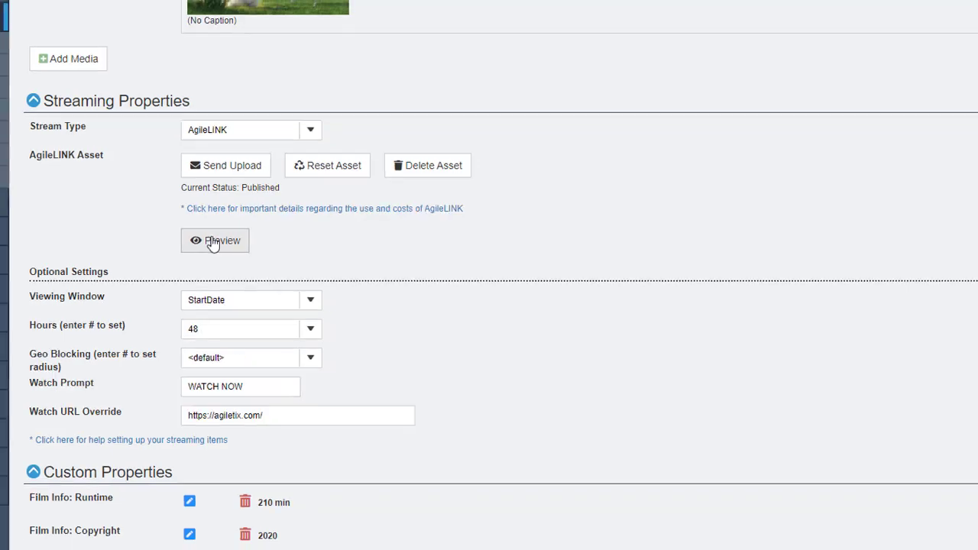
Step: Play the AgileLINK asset preview and close it after watching
{"action": "left_click", "coordinate": [212, 241]}
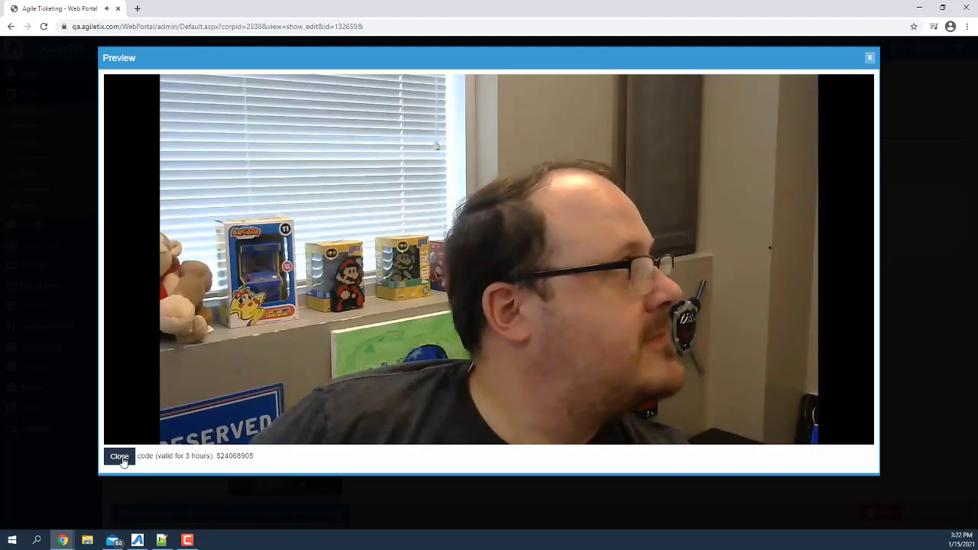
{"action": "left_click", "coordinate": [120, 457]}
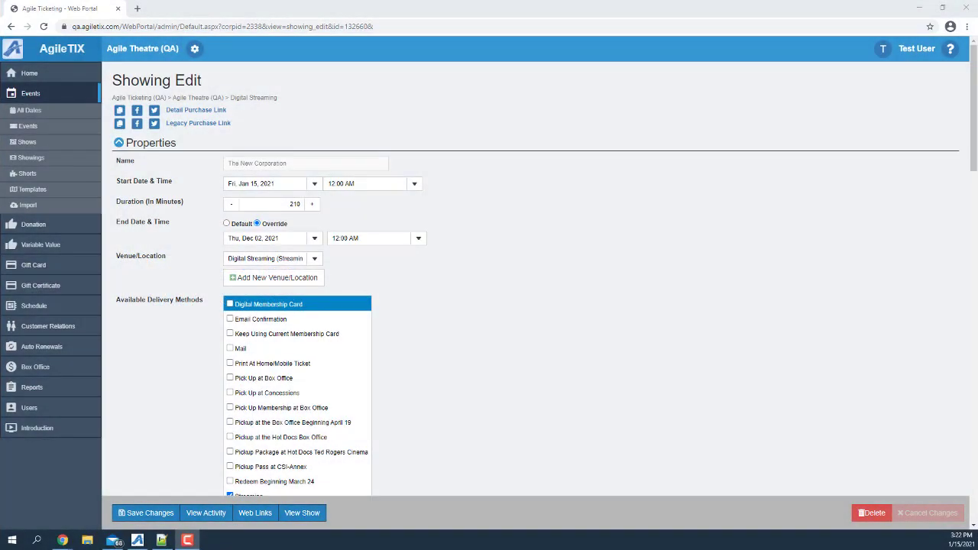
Step: Scroll to the Stream for 48 hours pricing tier showing 68 sold and 4932 available
{"action": "scroll", "coordinate": [729, 332], "scroll_direction": "down", "scroll_amount": 4}
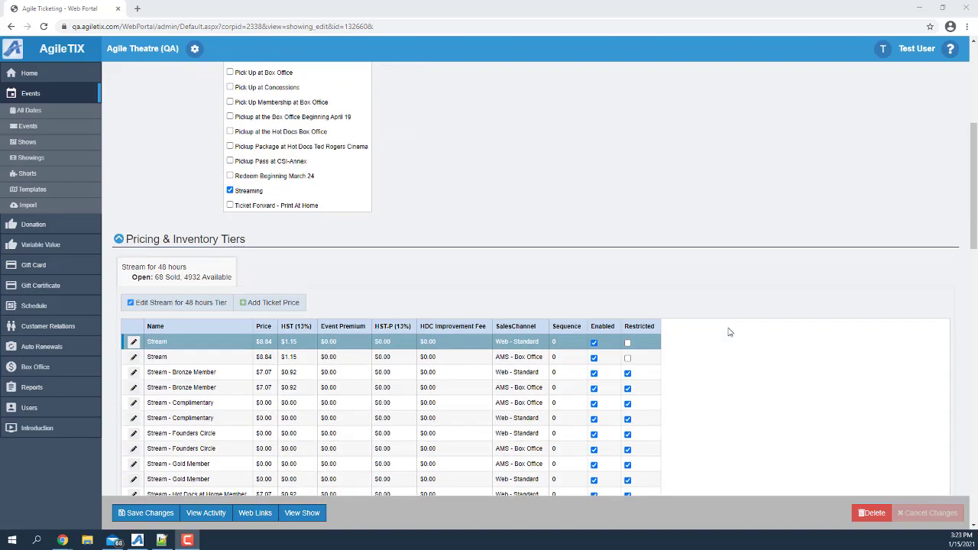
{"action": "scroll", "coordinate": [729, 332], "scroll_direction": "down", "scroll_amount": 8}
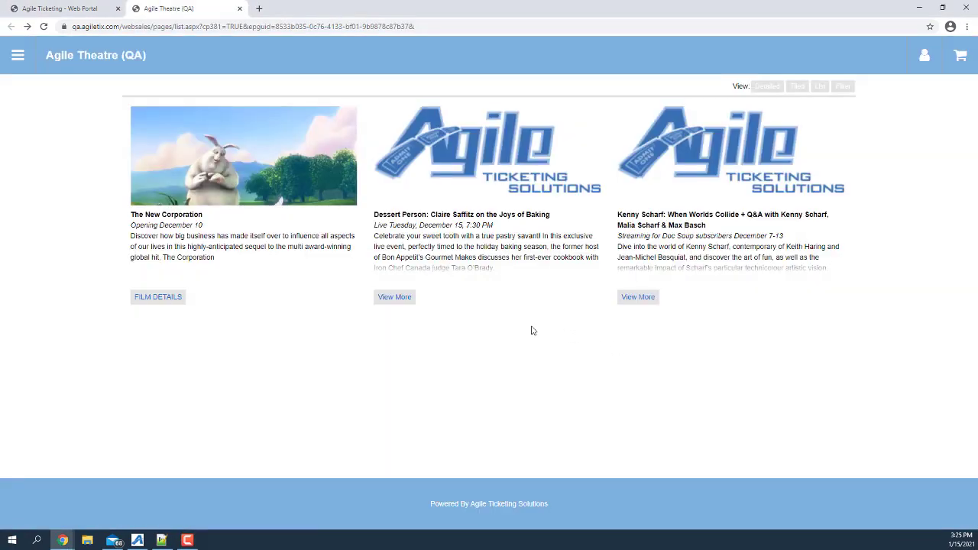
Step: Open The New Corporation's film details page and scroll to its trailer and Fri, Jan 15 streaming date
{"action": "left_click", "coordinate": [170, 300]}
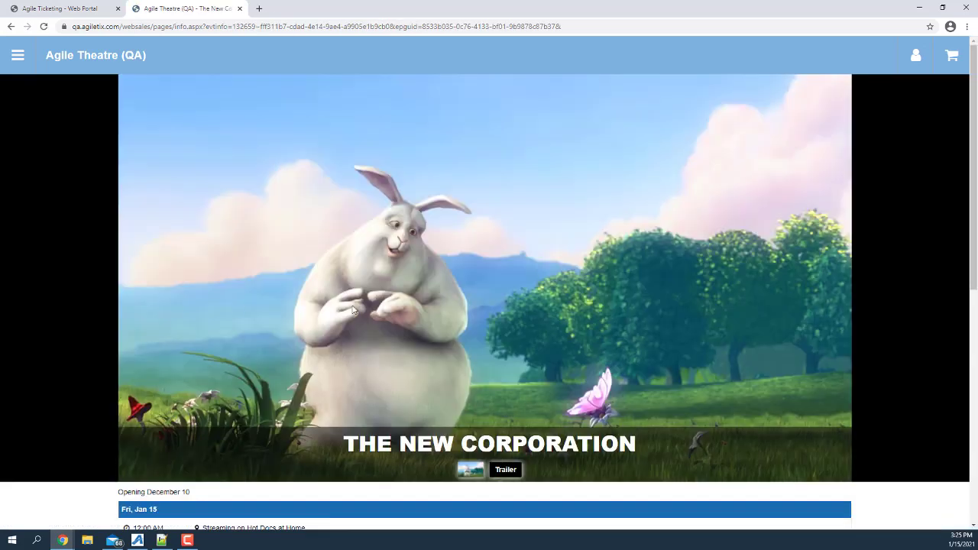
{"action": "scroll", "coordinate": [420, 307], "scroll_direction": "down", "scroll_amount": 4}
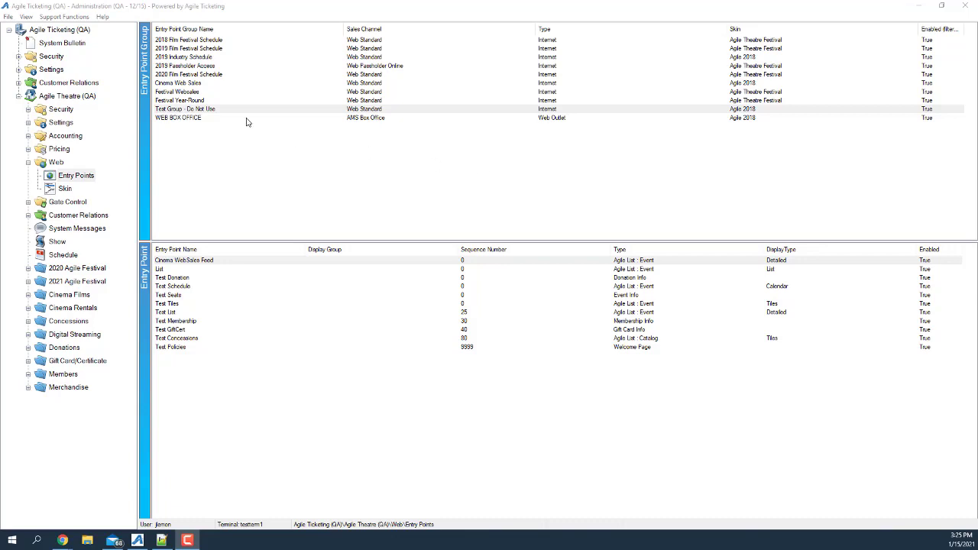
Step: Open the Test Group - Do Not Use properties and inspect its Continue Shopping text 'Push Here' and URL
{"action": "right_click", "coordinate": [210, 113]}
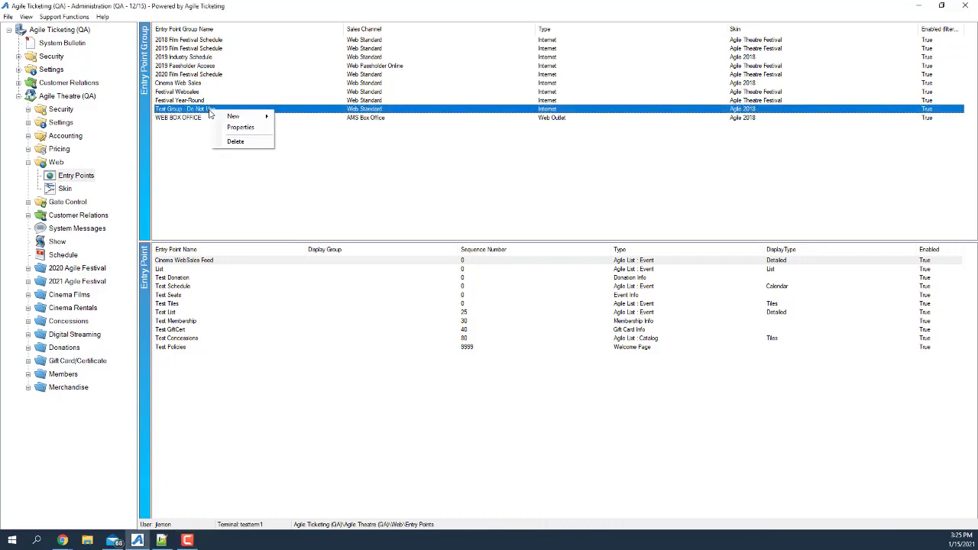
{"action": "left_click", "coordinate": [238, 127]}
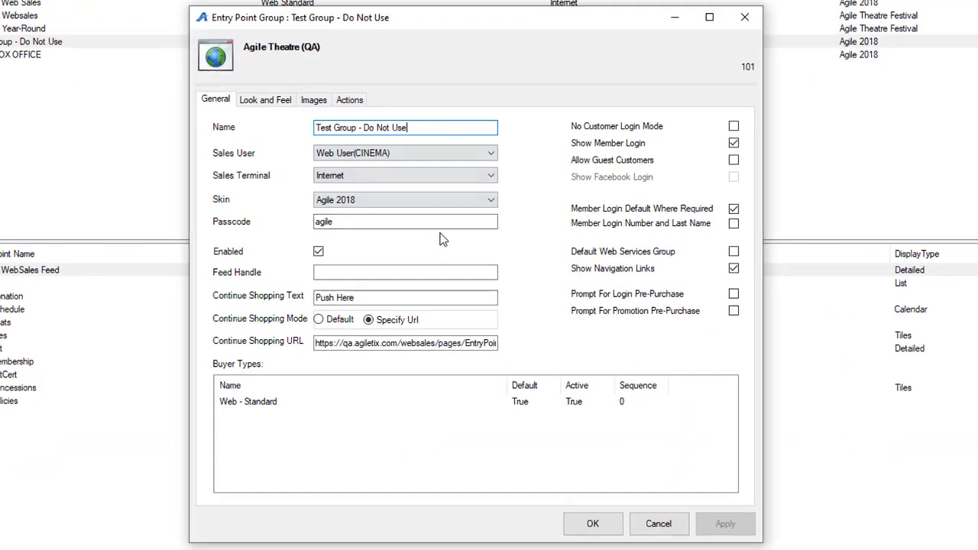
{"action": "left_click_drag", "start_coordinate": [371, 299], "coordinate": [311, 298]}
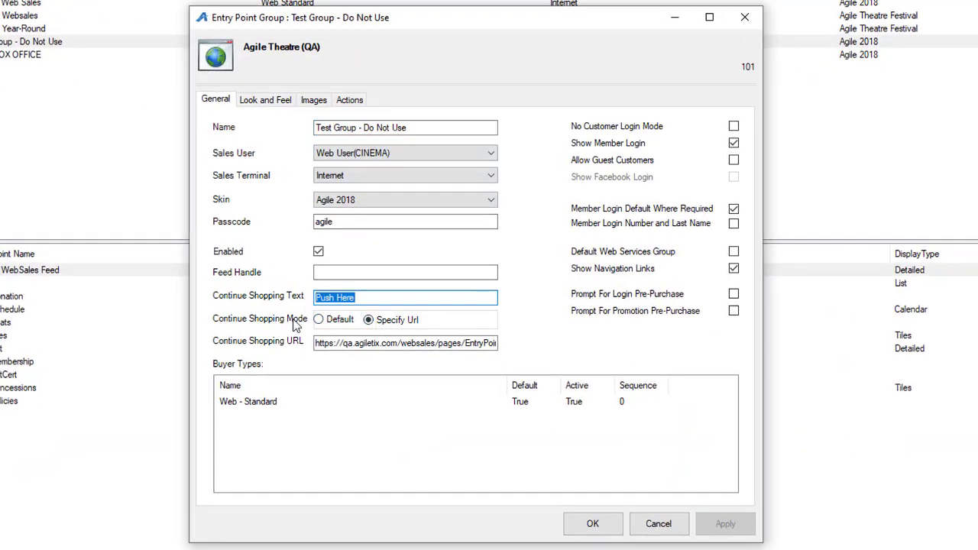
{"action": "left_click", "coordinate": [384, 343]}
{"action": "left_click_drag", "start_coordinate": [385, 343], "coordinate": [331, 343]}
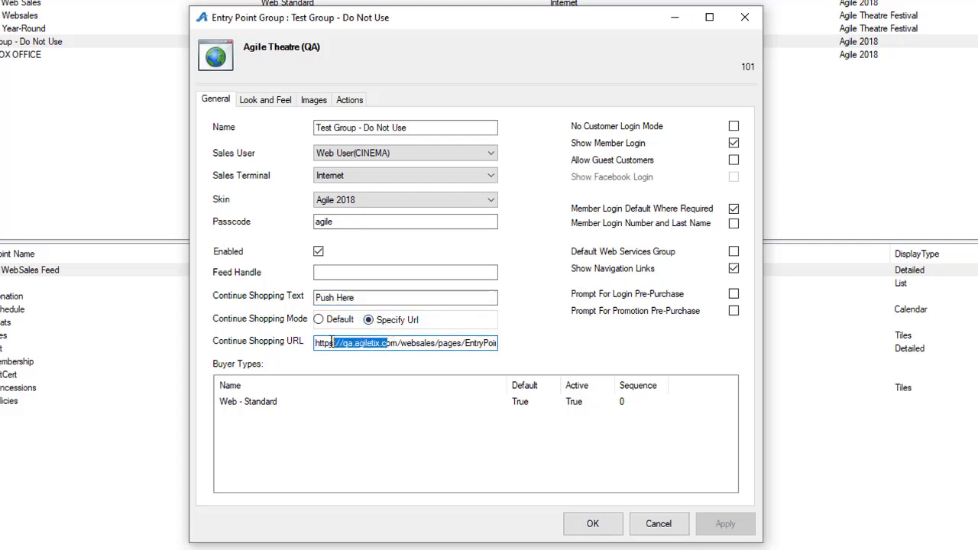
{"action": "left_click", "coordinate": [354, 343]}
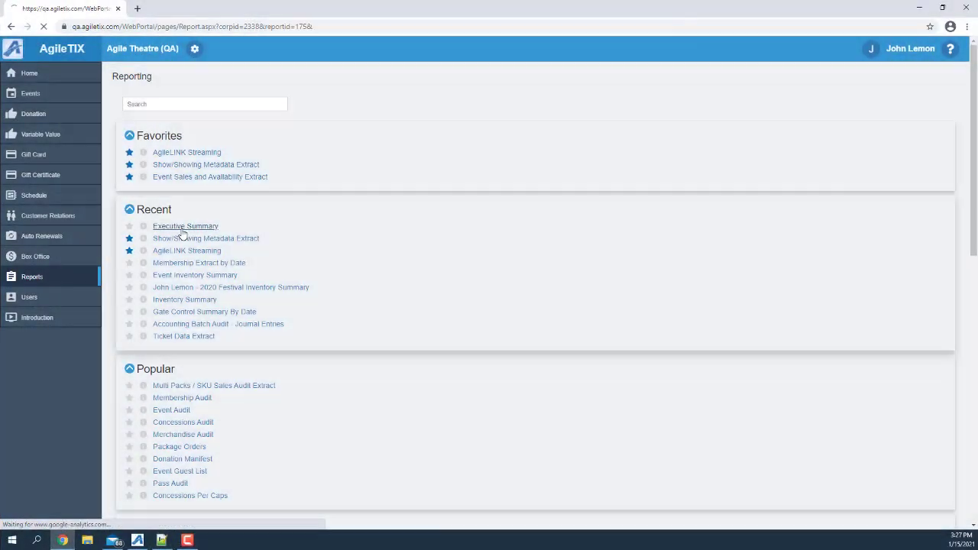
Step: Open the Executive Summary report and keep its date range as Specify Dates for Sun Nov 1 2020
{"action": "left_click", "coordinate": [179, 227]}
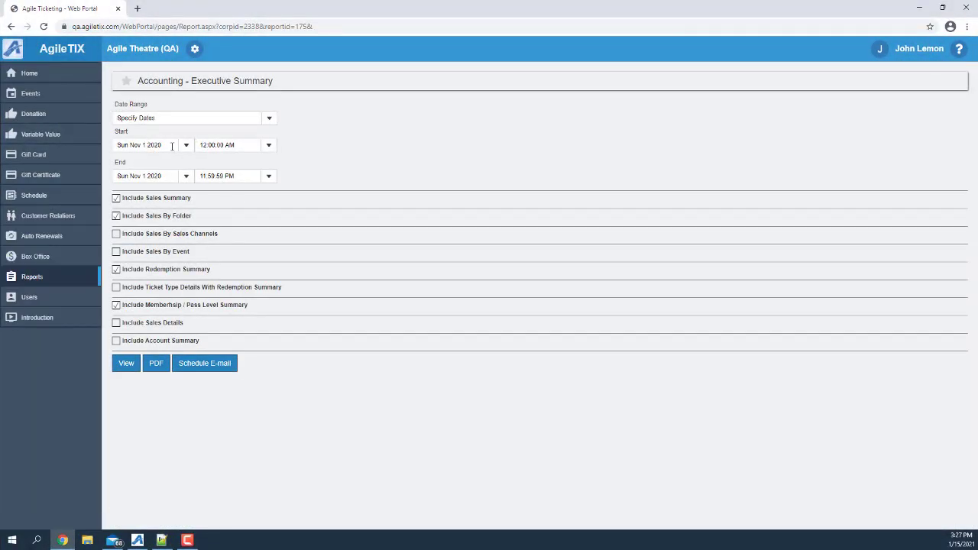
{"action": "left_click", "coordinate": [275, 119]}
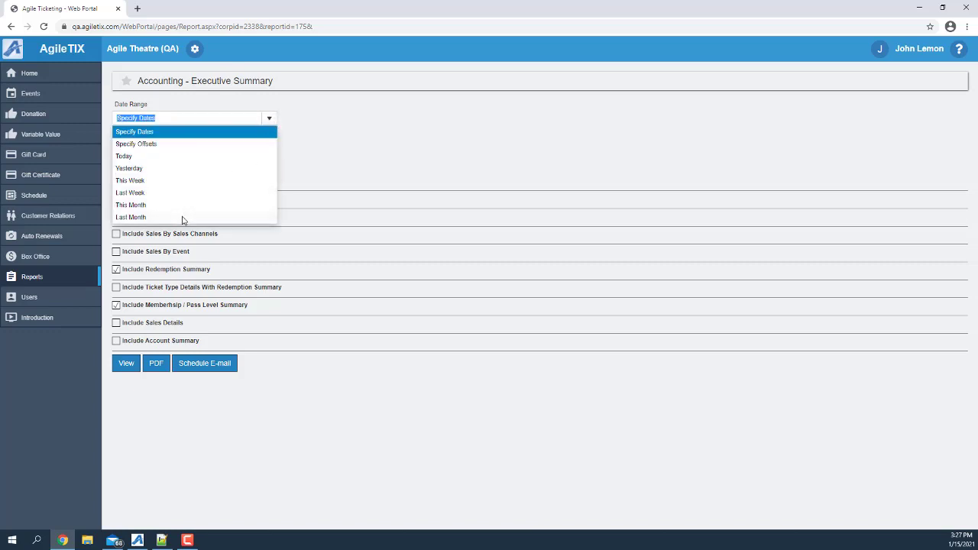
{"action": "left_click", "coordinate": [388, 174]}
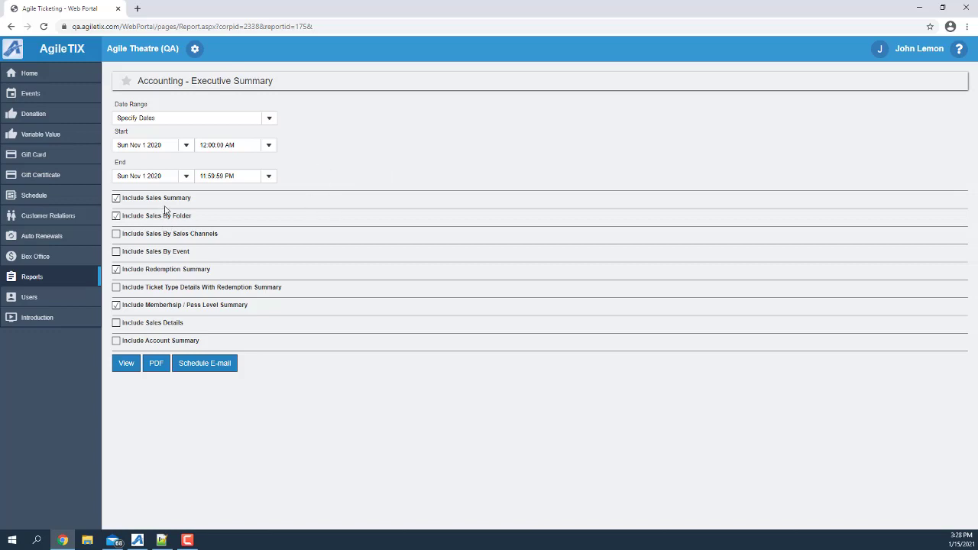
Step: Run the Executive Summary and review 515 sales totalling $1,806.41, 287 redemptions and membership figures
{"action": "left_click", "coordinate": [127, 366]}
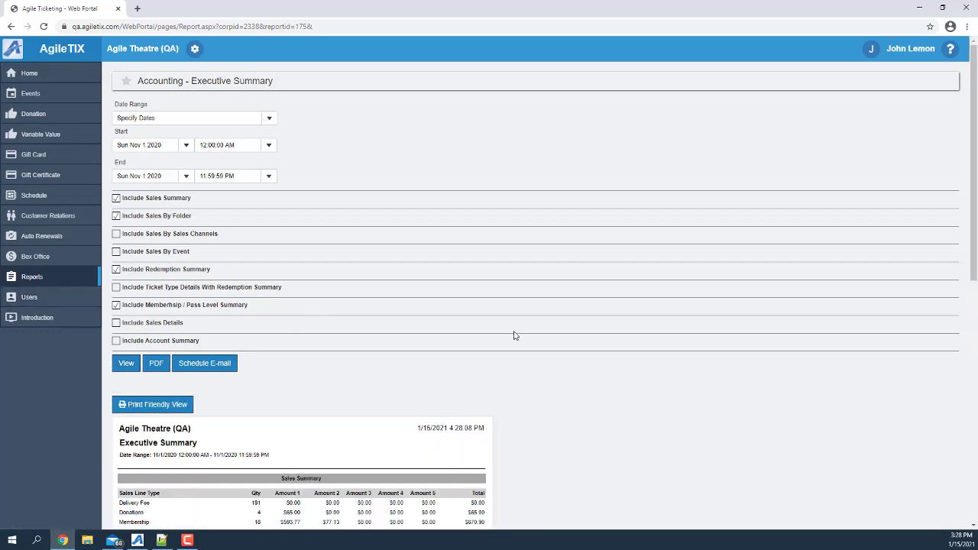
{"action": "scroll", "coordinate": [514, 336], "scroll_direction": "down", "scroll_amount": 3}
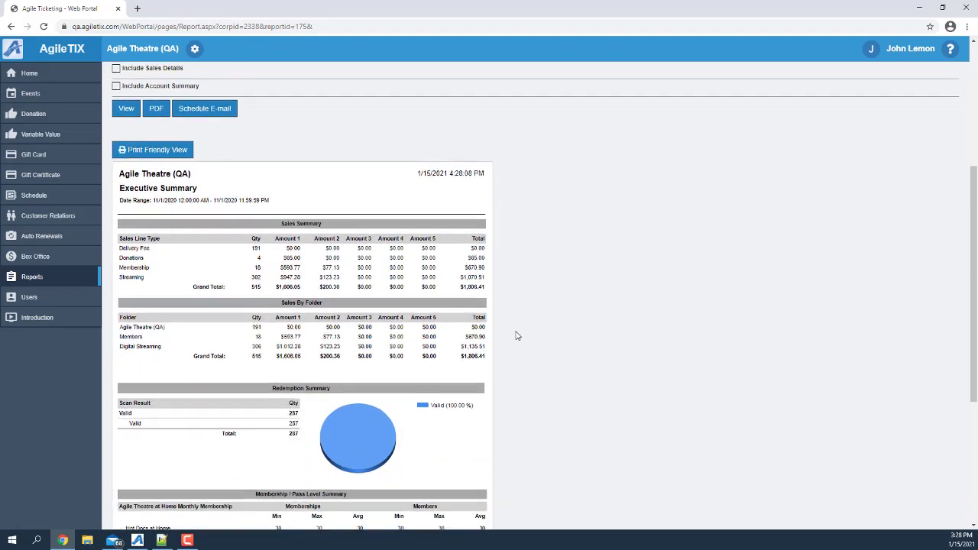
{"action": "scroll", "coordinate": [516, 336], "scroll_direction": "down", "scroll_amount": 1}
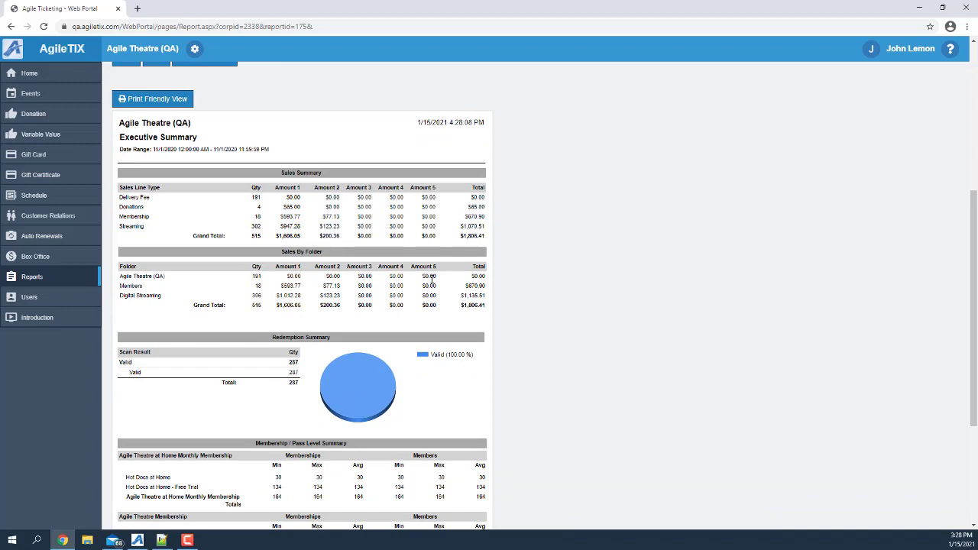
{"action": "scroll", "coordinate": [451, 329], "scroll_direction": "down", "scroll_amount": 1}
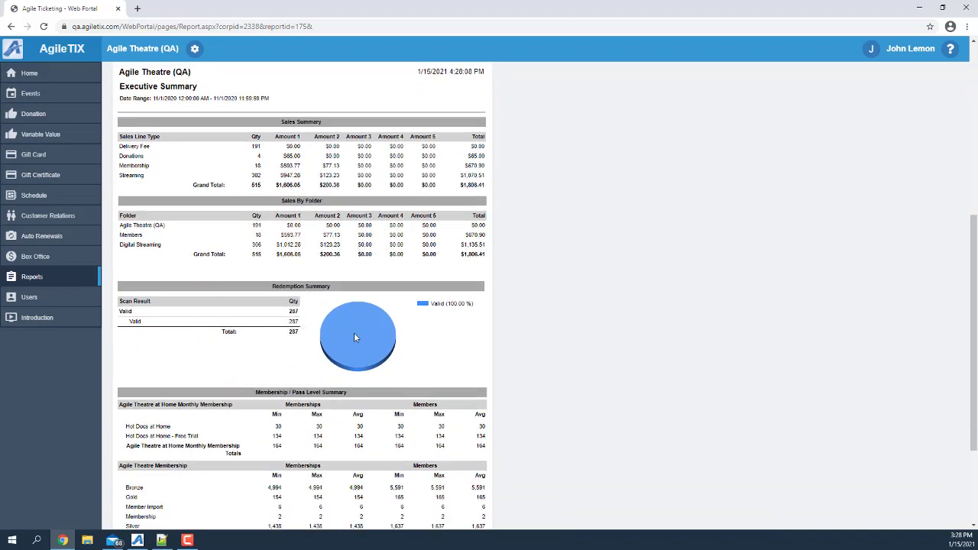
{"action": "scroll", "coordinate": [247, 362], "scroll_direction": "down", "scroll_amount": 2}
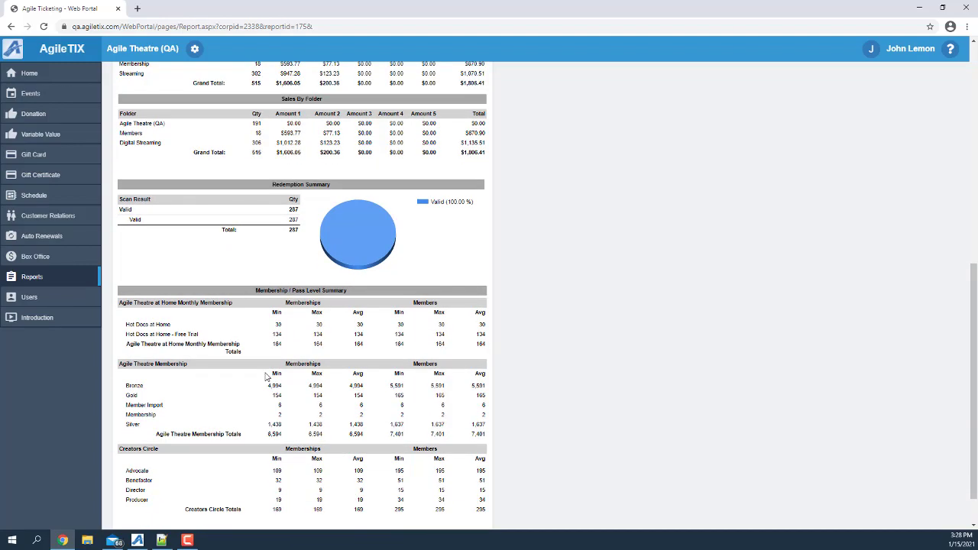